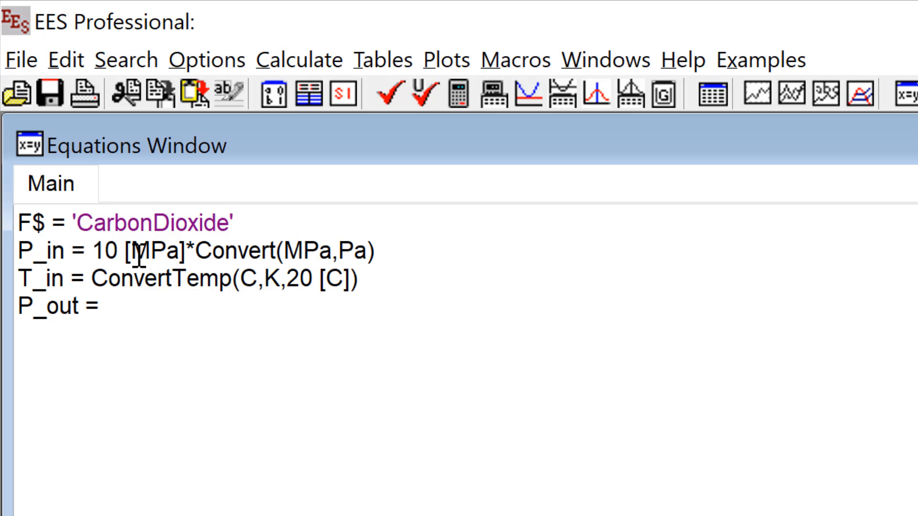
Step: Complete P_out as 5 [MPa]*Convert(MPa,Pa) and add the directive $UnitSystem SI Mass J K Pa above the equations, followed by a blank line
{"action": "type", "text": "5 [MPa]*Convert(MPa,Pa)"}
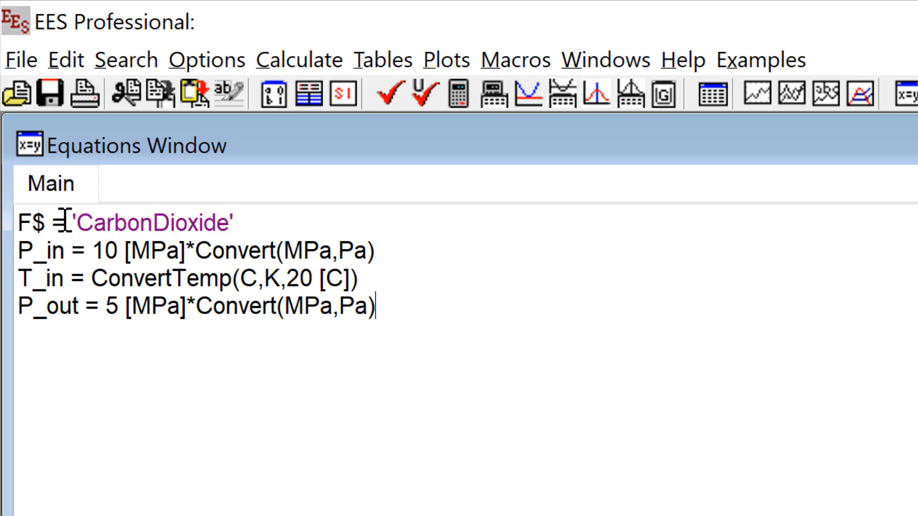
{"action": "left_click", "coordinate": [19, 223]}
{"action": "key", "text": "Return"}
{"action": "key", "text": "Return"}
{"action": "key", "text": "Up"}
{"action": "key", "text": "Up"}
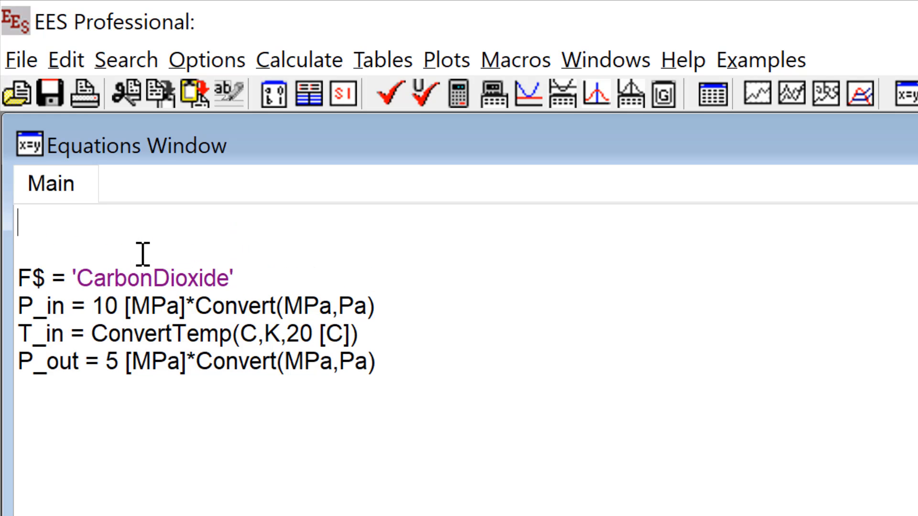
{"action": "type", "text": "$UnitSystem SI Mass J K Pa"}
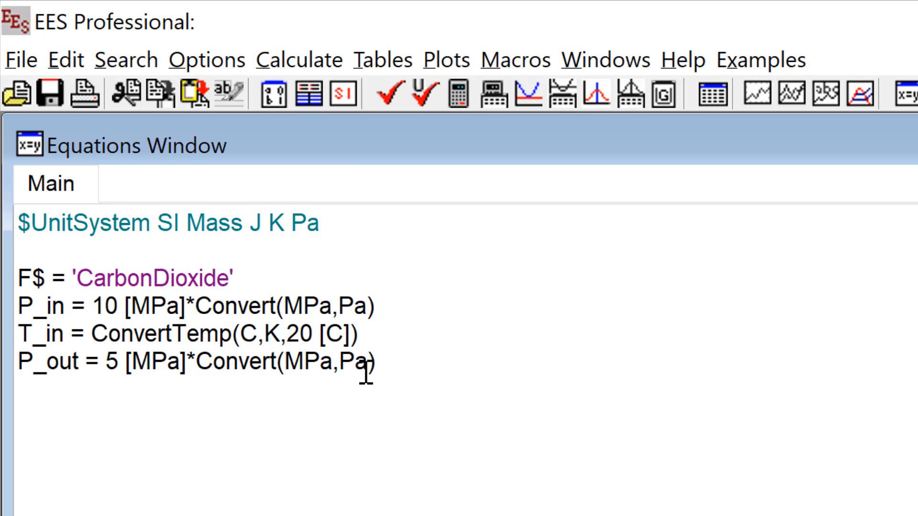
Step: Below the inputs, after a blank line, add the inlet enthalpy equation h_in = Enthalpy(F$,T=T_in, P=P_in)
{"action": "left_click", "coordinate": [407, 373]}
{"action": "key", "text": "Return"}
{"action": "key", "text": "Return"}
{"action": "type", "text": "h_in "}
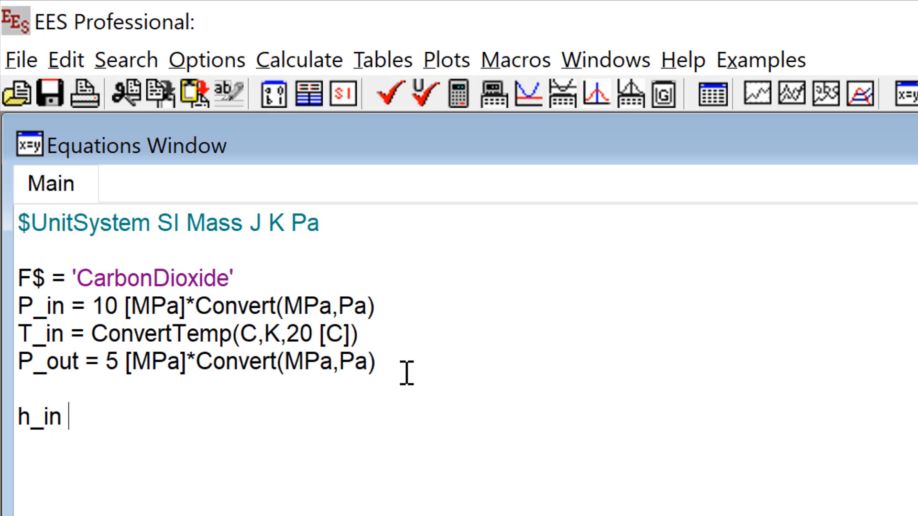
{"action": "type", "text": "= Enthalpy("}
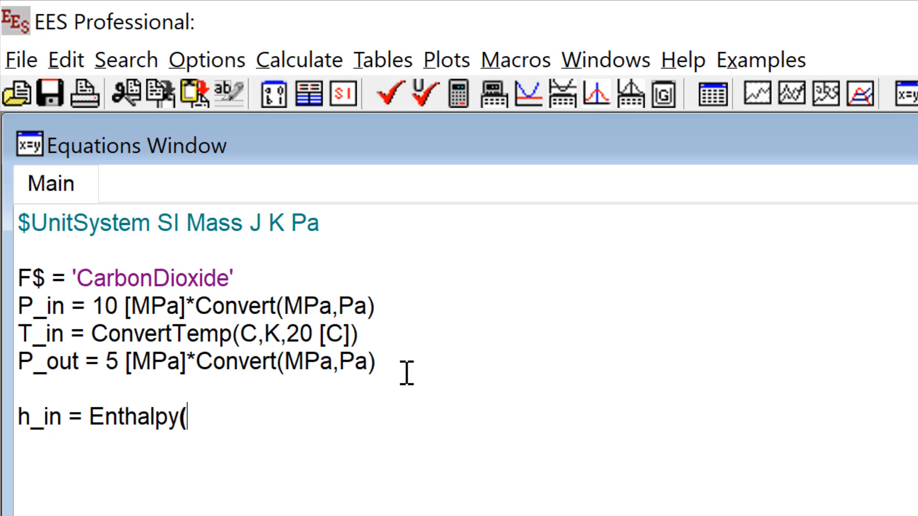
{"action": "type", "text": "F$,T="}
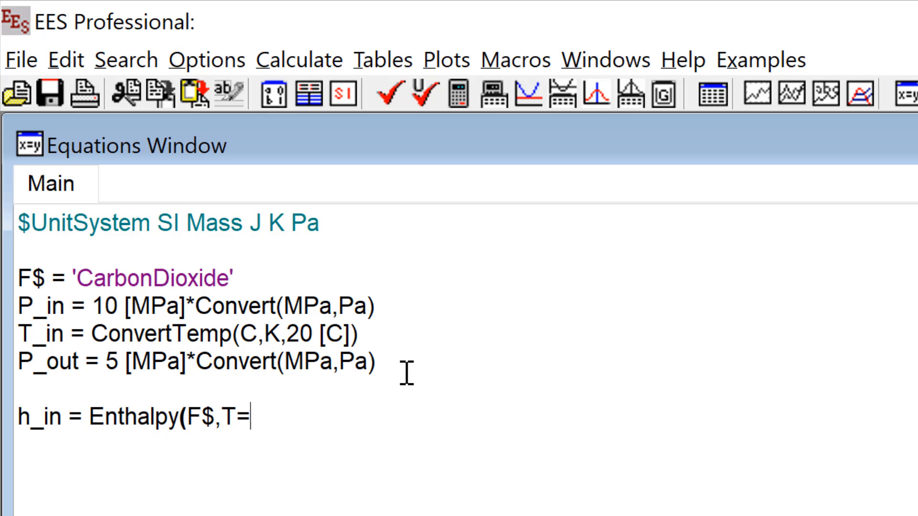
{"action": "type", "text": "T_in, P=P_in)"}
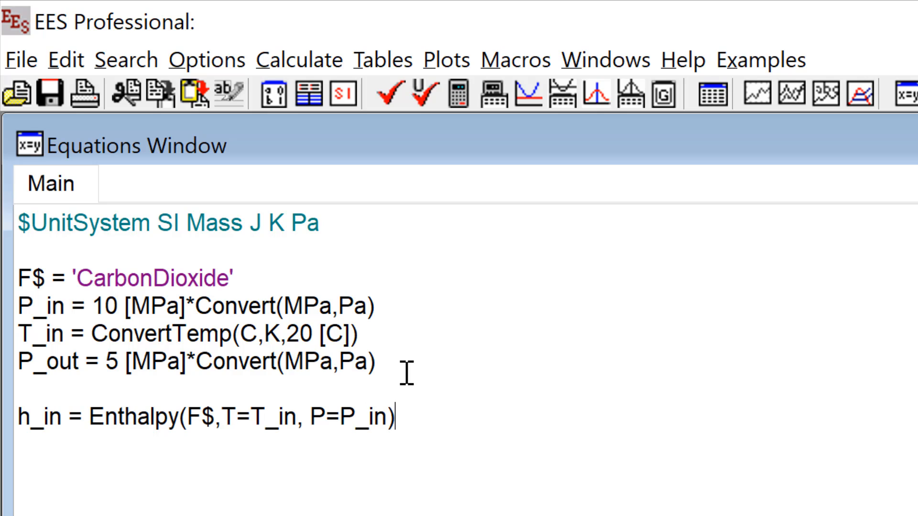
Step: Add the energy balance equation h_out = h_in on the line below the inlet enthalpy
{"action": "key", "text": "Return"}
{"action": "type", "text": "h_out = H"}
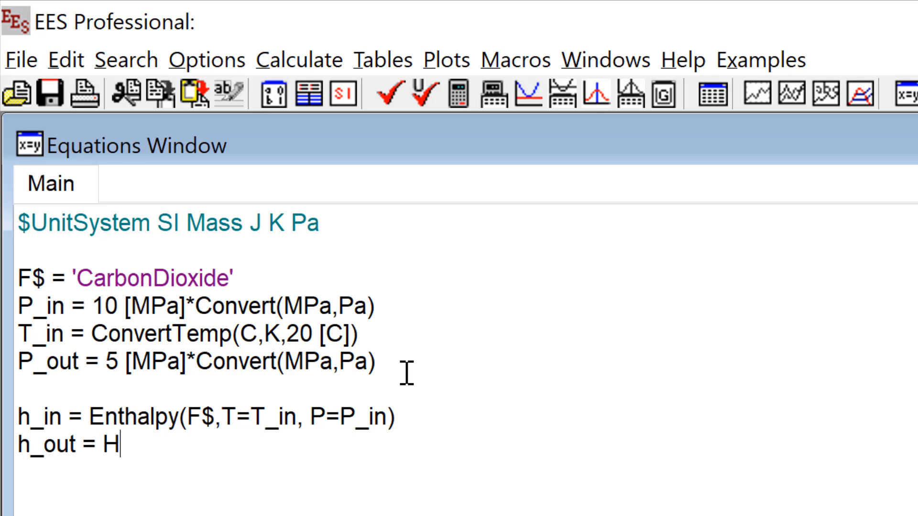
{"action": "key", "text": "BackSpace"}
{"action": "type", "text": "h_in"}
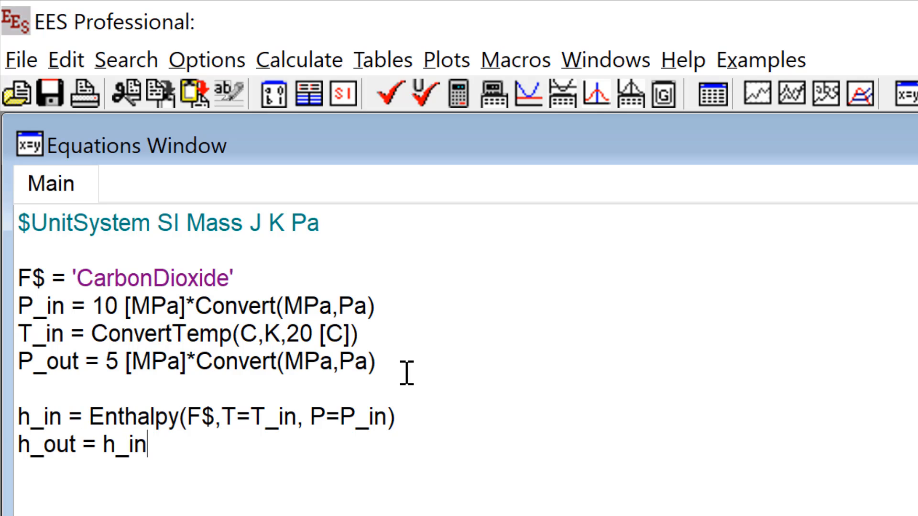
Step: Add the outlet temperature equation T_out = Temperature(F$,h=h_out,P=P_out) on a new line
{"action": "key", "text": "Return"}
{"action": "type", "text": "T_out "}
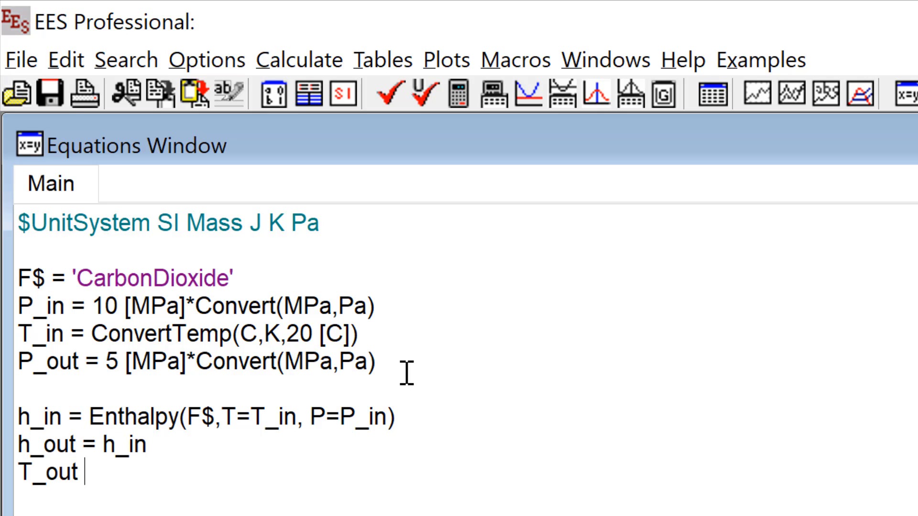
{"action": "type", "text": "= Temperature("}
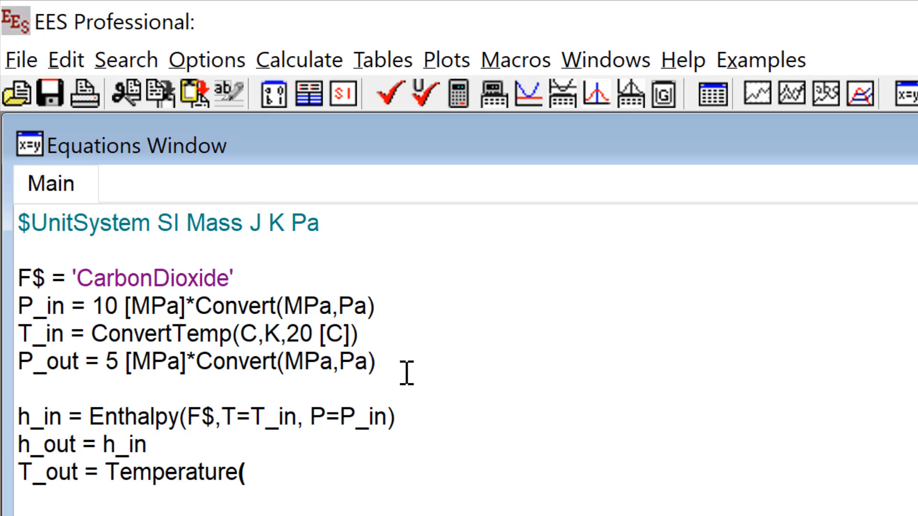
{"action": "type", "text": "F$,h=h_out,P=P"}
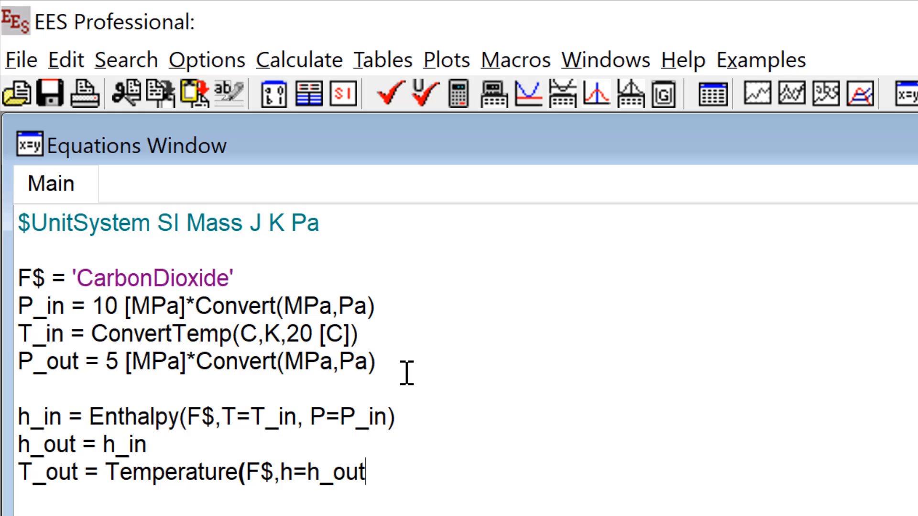
{"action": "type", "text": "_out)"}
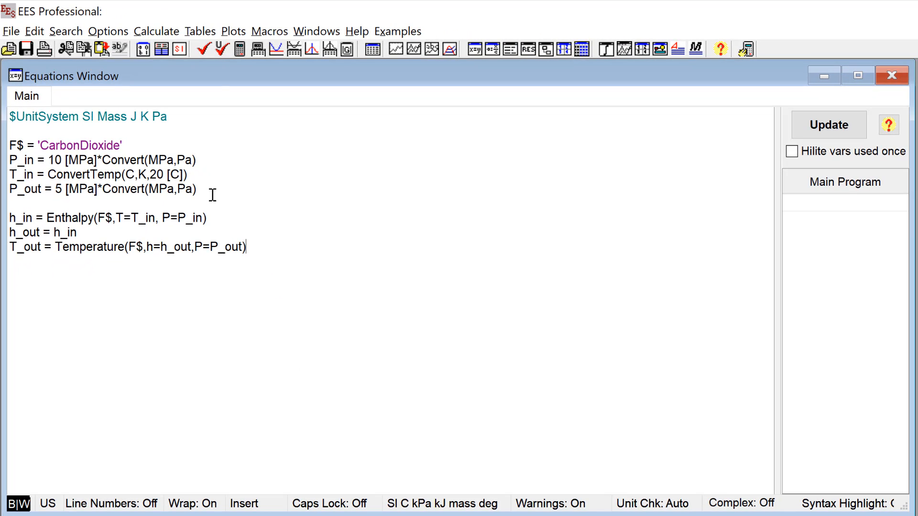
Step: Solve the equations and accept the suggested units for all variables in the solution
{"action": "key", "text": "F2"}
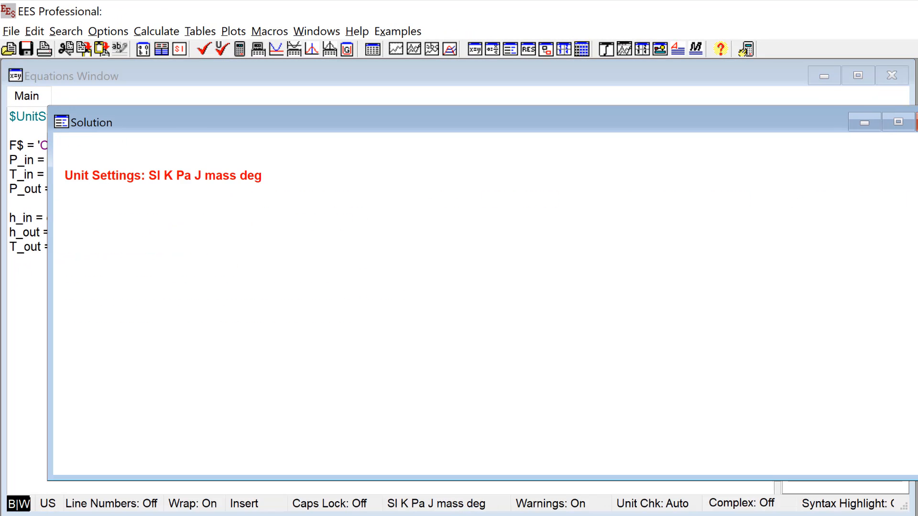
{"action": "key", "text": "ctrl+a"}
{"action": "right_click", "coordinate": [305, 203]}
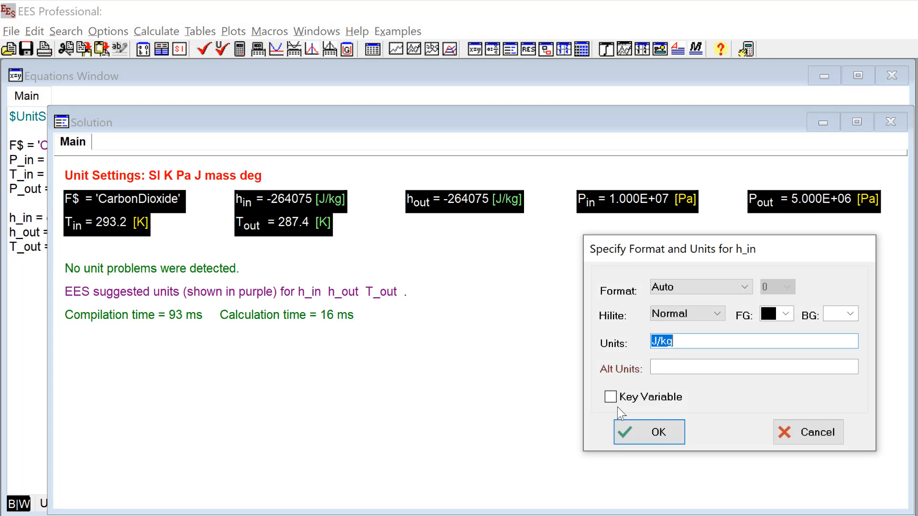
{"action": "left_click", "coordinate": [643, 432]}
Step: Set the alternate units of P_in and P_out to MPa in the solution
{"action": "right_click", "coordinate": [636, 200]}
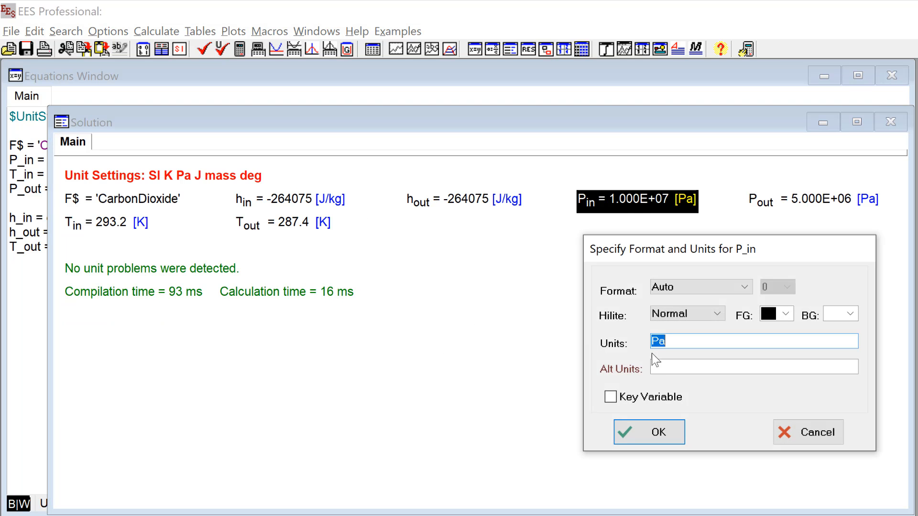
{"action": "left_click", "coordinate": [641, 365]}
{"action": "type", "text": "MPa"}
{"action": "key", "text": "Return"}
{"action": "right_click", "coordinate": [204, 211]}
{"action": "left_click", "coordinate": [665, 368]}
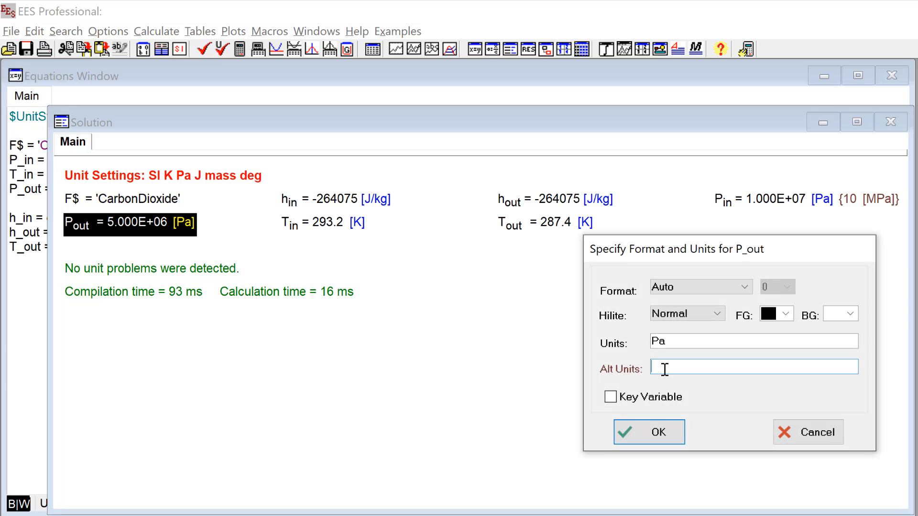
{"action": "type", "text": "MPa"}
{"action": "key", "text": "Return"}
Step: Set the alternate units of T_in and T_out to C in the solution
{"action": "right_click", "coordinate": [364, 258]}
{"action": "left_click", "coordinate": [681, 365]}
{"action": "type", "text": "C"}
{"action": "key", "text": "Return"}
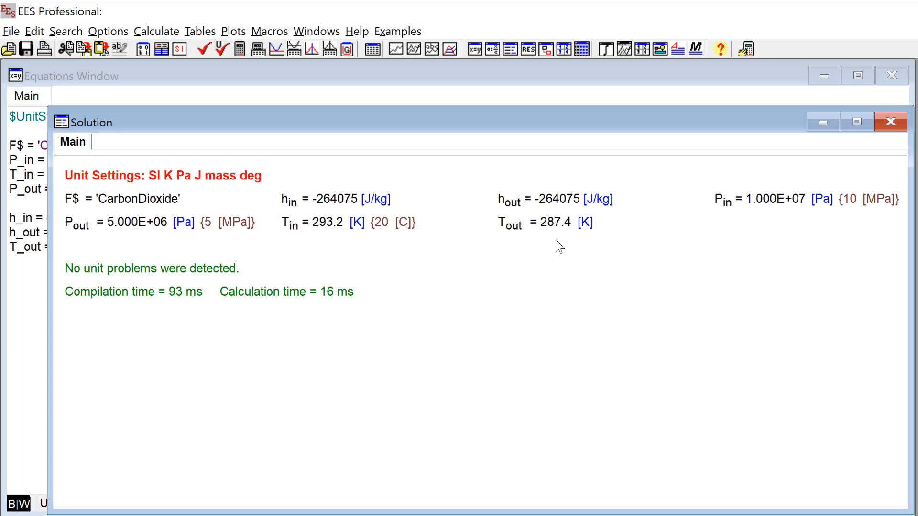
{"action": "right_click", "coordinate": [550, 222]}
{"action": "left_click", "coordinate": [655, 367]}
{"action": "type", "text": "C"}
{"action": "left_click", "coordinate": [658, 428]}
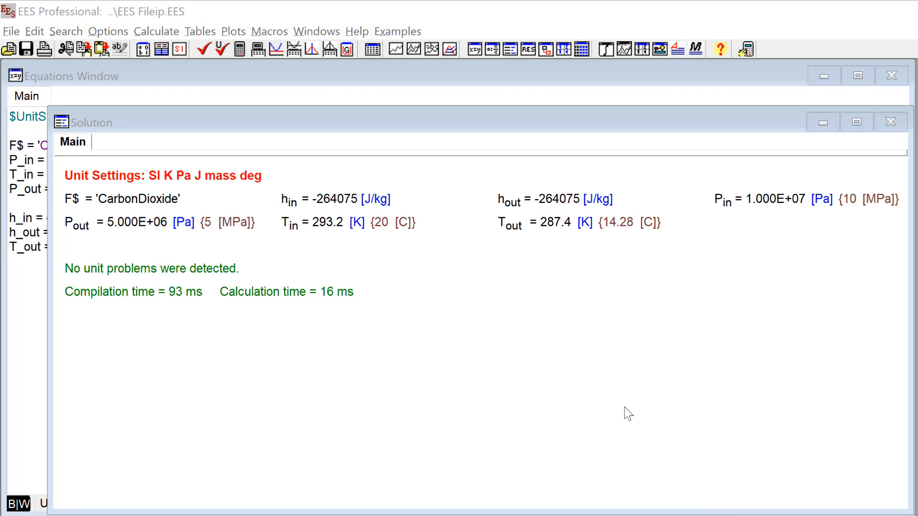
Step: Open the Diagram Window and move its floating toolbar towards the right edge of the drawing area
{"action": "left_click", "coordinate": [322, 34]}
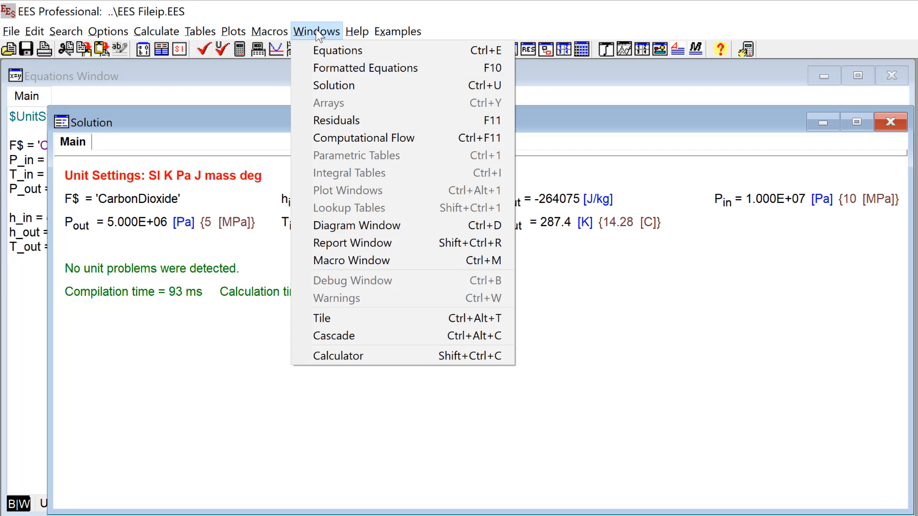
{"action": "left_click", "coordinate": [397, 226]}
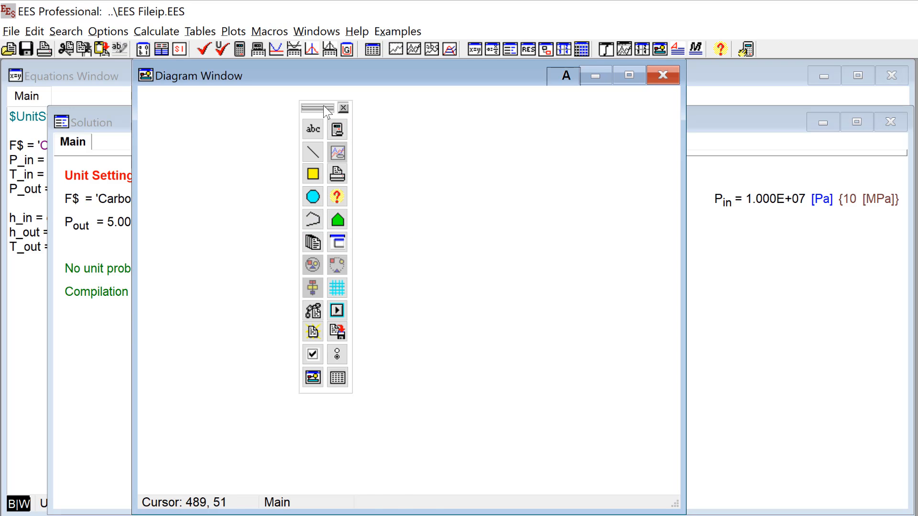
{"action": "left_click_drag", "start_coordinate": [318, 107], "coordinate": [615, 113]}
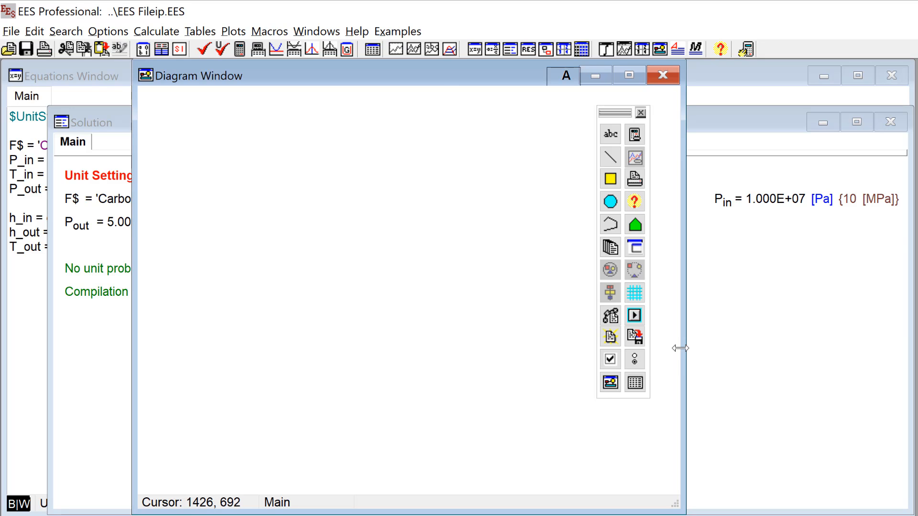
Step: Toggle the Diagram Window out of view, bring it back to the front and restore its toolbar
{"action": "key", "text": "ctrl+d"}
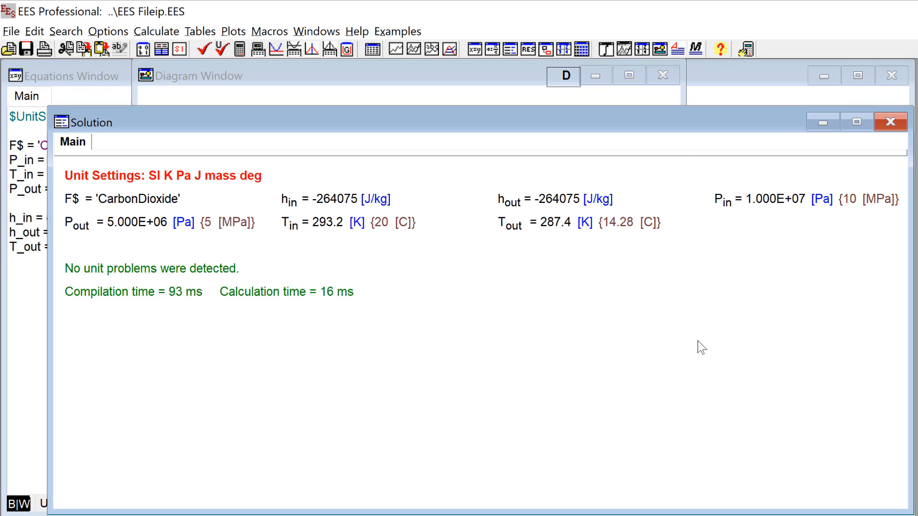
{"action": "key", "text": "ctrl+d"}
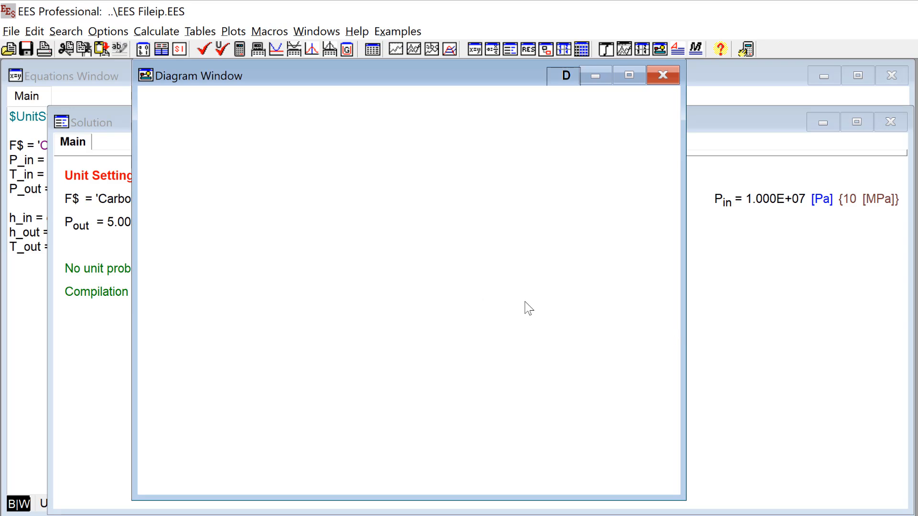
{"action": "key", "text": "ctrl+d"}
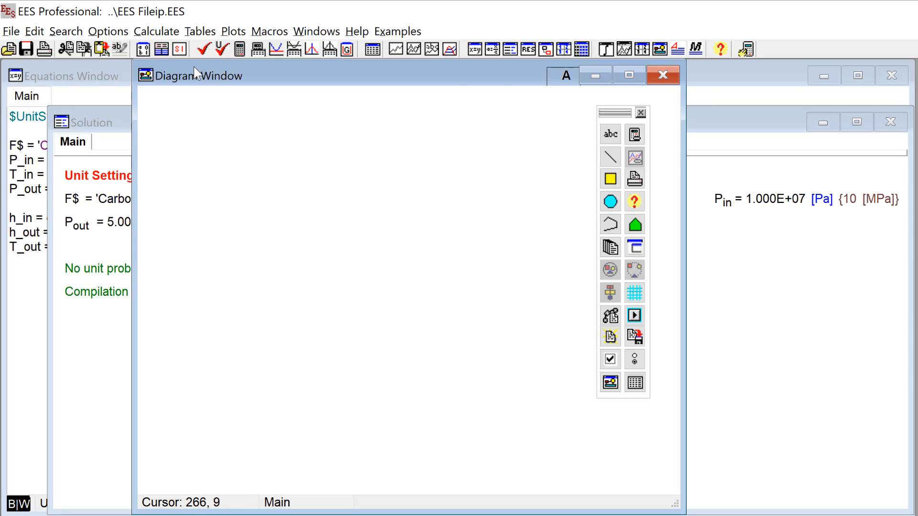
Step: Hide the diagram toolbar with the program's options, and show it again by toggling the Diagram Window
{"action": "left_click", "coordinate": [108, 32]}
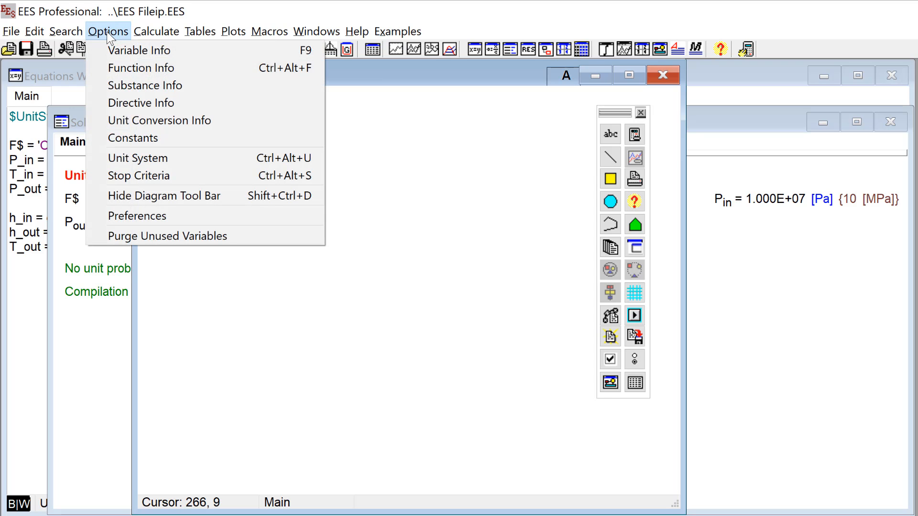
{"action": "left_click", "coordinate": [232, 195]}
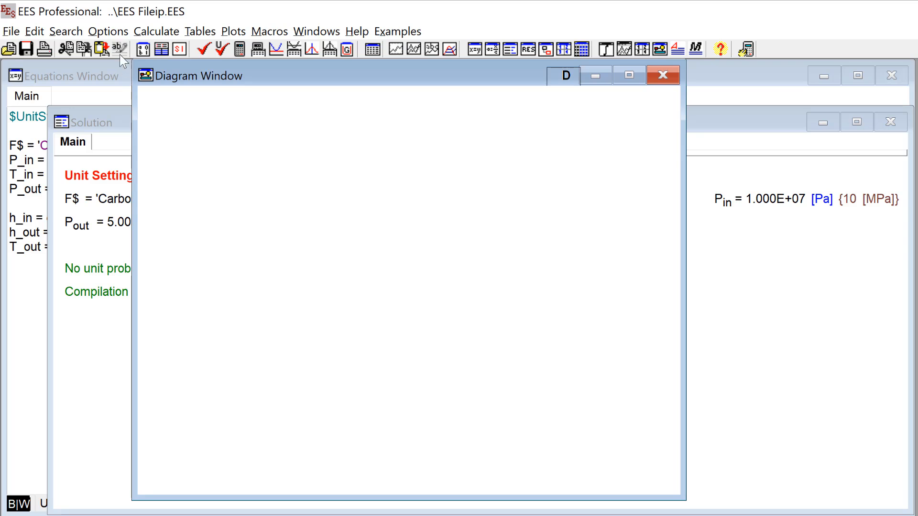
{"action": "left_click", "coordinate": [660, 51]}
{"action": "left_click", "coordinate": [660, 50]}
{"action": "left_click", "coordinate": [661, 51]}
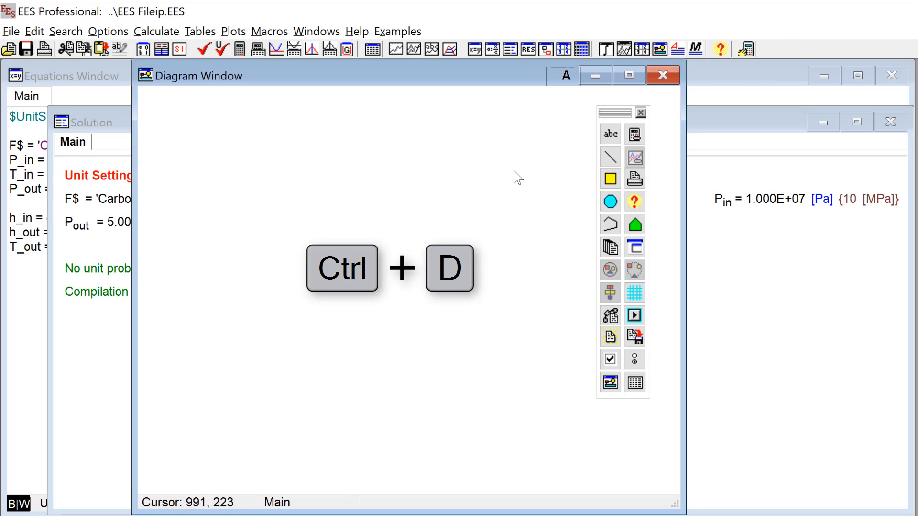
Step: Switch the Diagram Window repeatedly between its two modes, D and A, ending with the toolbar shown
{"action": "key", "text": "ctrl+d"}
{"action": "key", "text": "ctrl+d"}
{"action": "left_click", "coordinate": [573, 79]}
{"action": "left_click", "coordinate": [572, 77]}
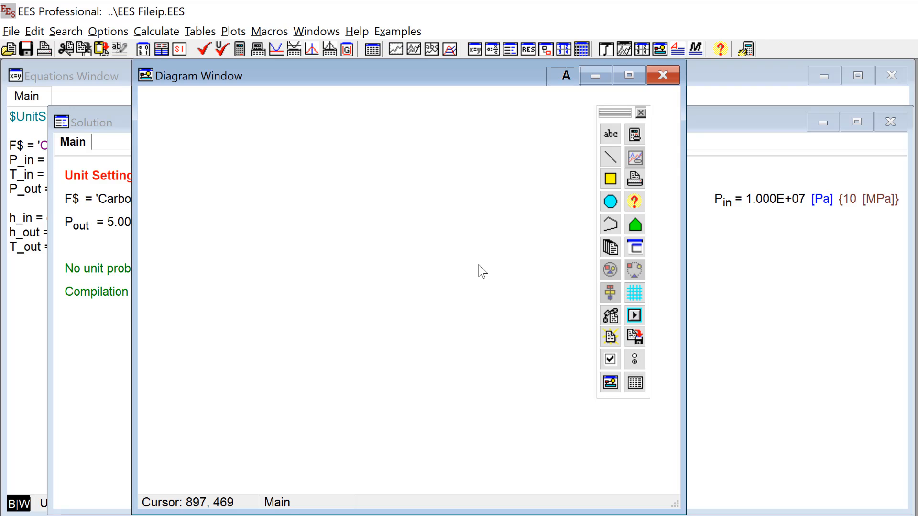
{"action": "left_click", "coordinate": [564, 76]}
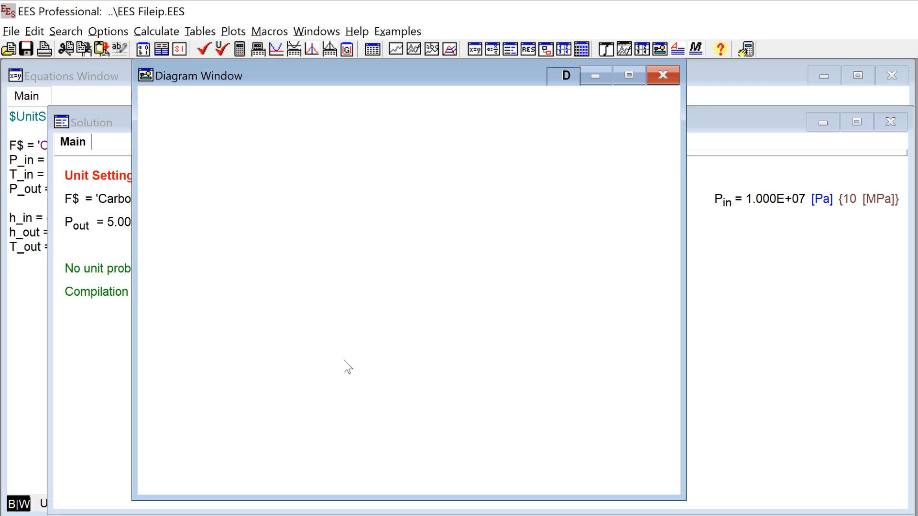
{"action": "left_click", "coordinate": [567, 75]}
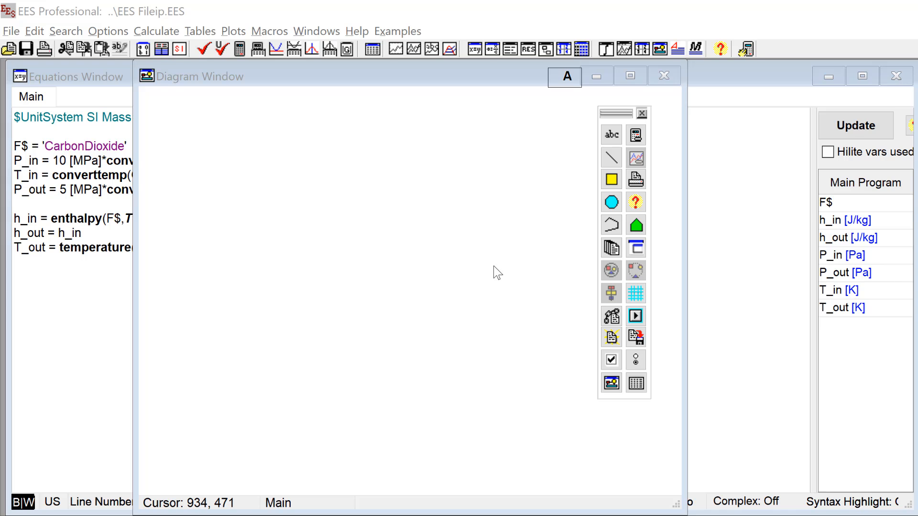
Step: Move the diagram toolbar slightly closer to the upper-right corner of the drawing area
{"action": "left_click_drag", "start_coordinate": [607, 112], "coordinate": [629, 106]}
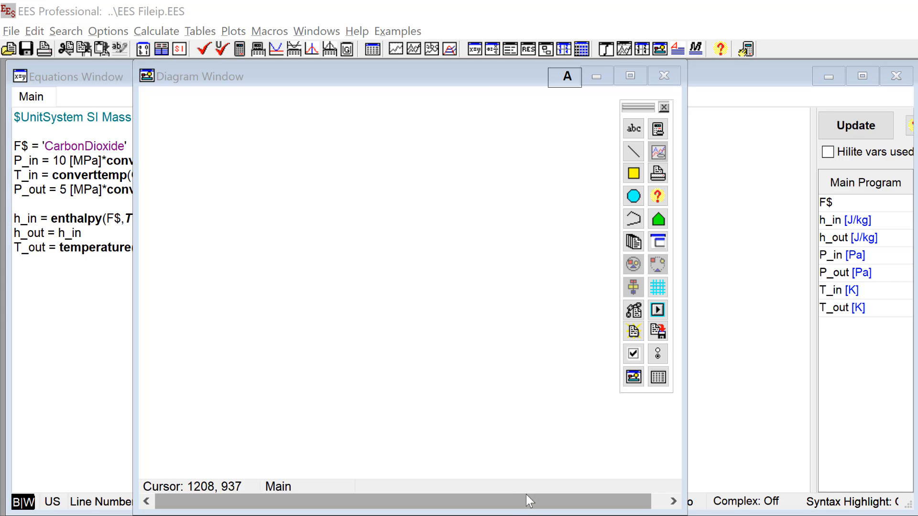
{"action": "left_click", "coordinate": [460, 399]}
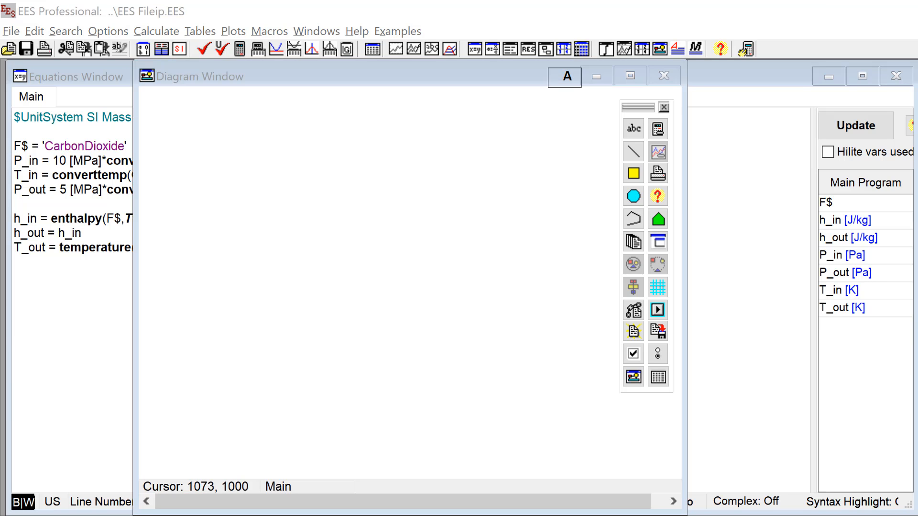
{"action": "left_click", "coordinate": [637, 194]}
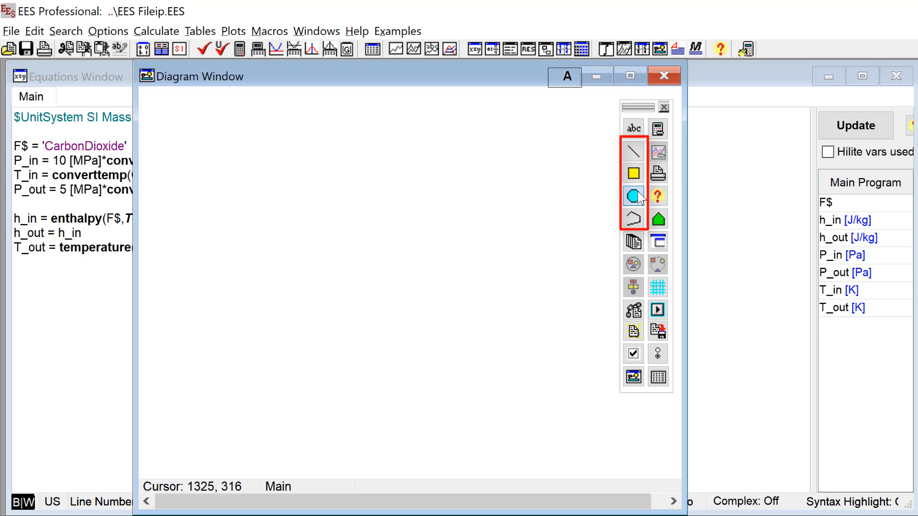
Step: Draw a circle near the middle of the diagram and cross it with two diagonal lines from edge to edge
{"action": "left_click_drag", "start_coordinate": [355, 211], "coordinate": [475, 314]}
{"action": "left_click", "coordinate": [633, 150]}
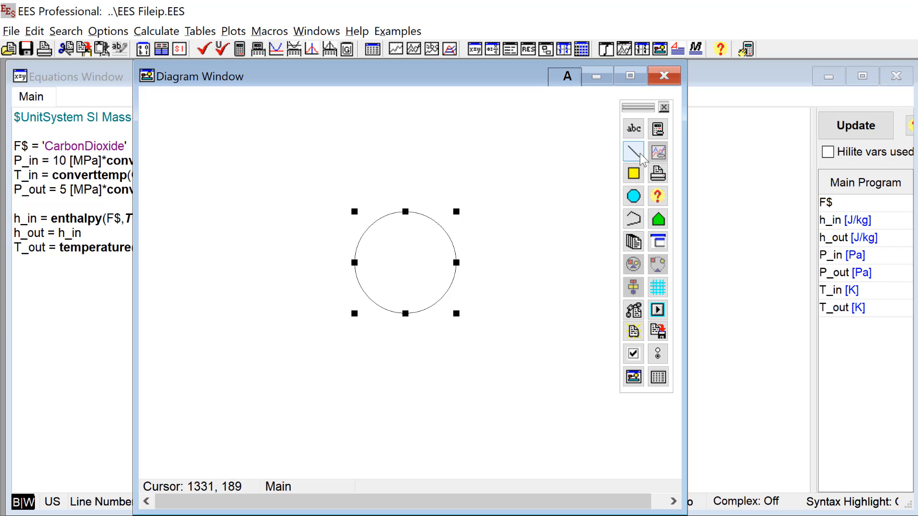
{"action": "left_click_drag", "start_coordinate": [369, 227], "coordinate": [445, 296]}
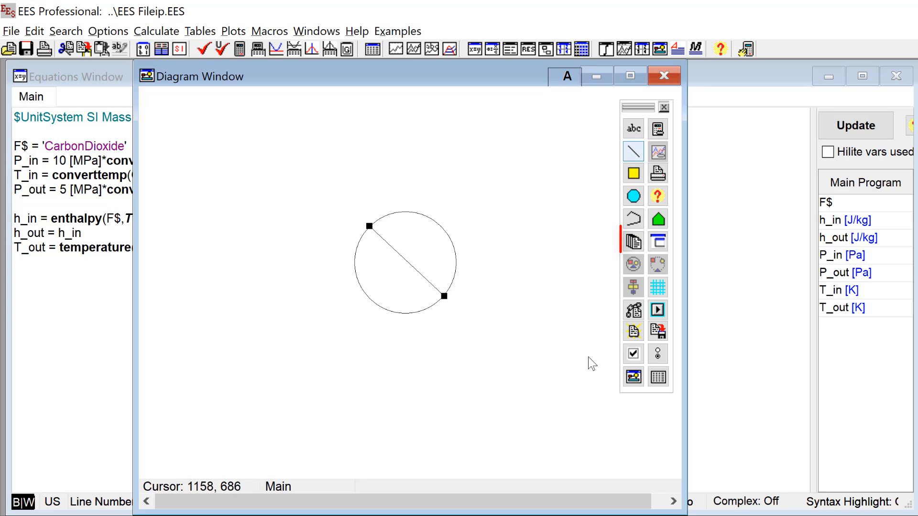
{"action": "left_click", "coordinate": [633, 151]}
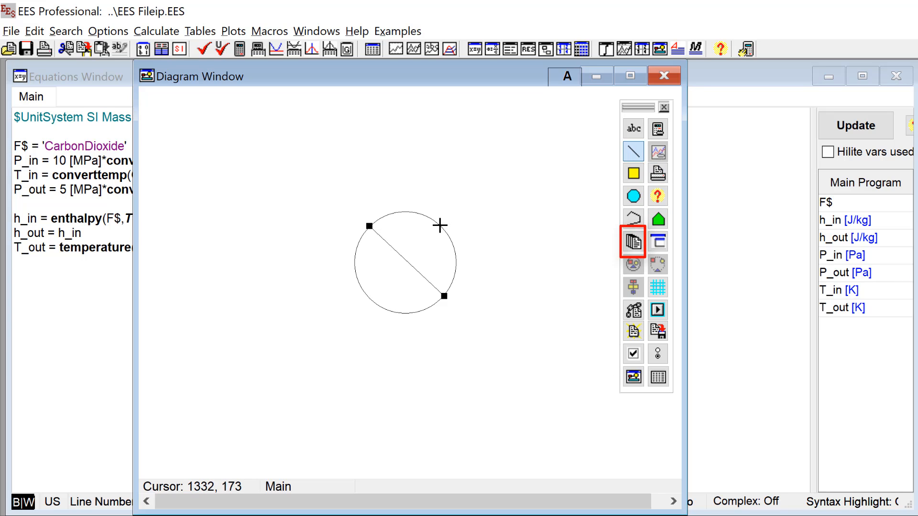
{"action": "mouse_move", "coordinate": [441, 225]}
{"action": "left_mouse_down"}
{"action": "mouse_move", "coordinate": [426, 252]}
{"action": "mouse_move", "coordinate": [369, 297]}
{"action": "left_mouse_up"}
Step: Draw a horizontal inlet line ending at the circle's left edge and a horizontal outlet line starting from its right edge
{"action": "left_click", "coordinate": [634, 151]}
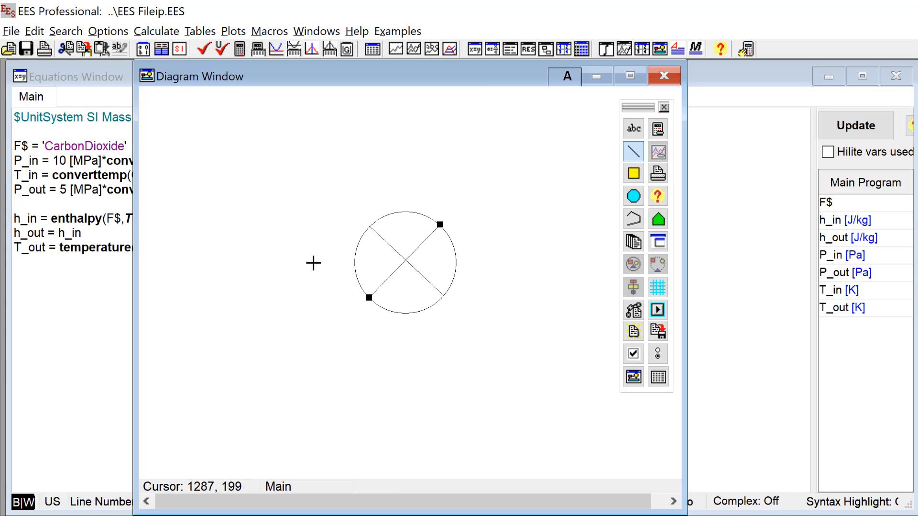
{"action": "left_click_drag", "start_coordinate": [293, 260], "coordinate": [355, 260]}
{"action": "left_click", "coordinate": [634, 151]}
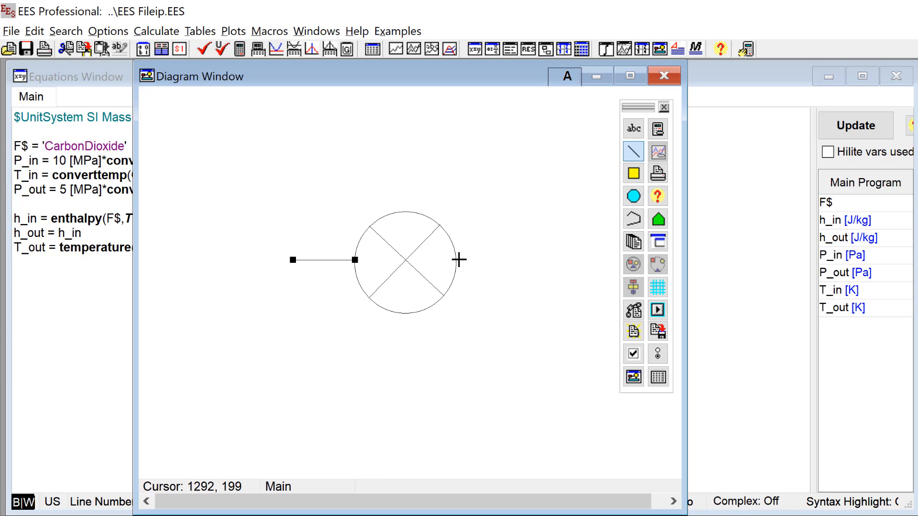
{"action": "left_click_drag", "start_coordinate": [456, 260], "coordinate": [524, 258]}
Step: Draw the valve handle as a vertical stem rising from the top of the circle with a horizontal bar across it
{"action": "left_click", "coordinate": [633, 156]}
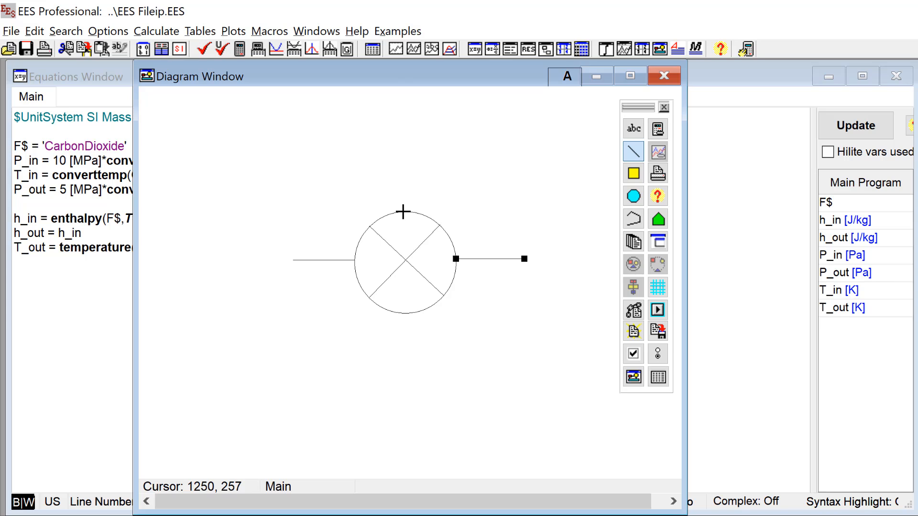
{"action": "mouse_move", "coordinate": [403, 211]}
{"action": "left_mouse_down"}
{"action": "mouse_move", "coordinate": [403, 138]}
{"action": "mouse_move", "coordinate": [436, 138]}
{"action": "left_mouse_up"}
{"action": "left_click", "coordinate": [632, 150]}
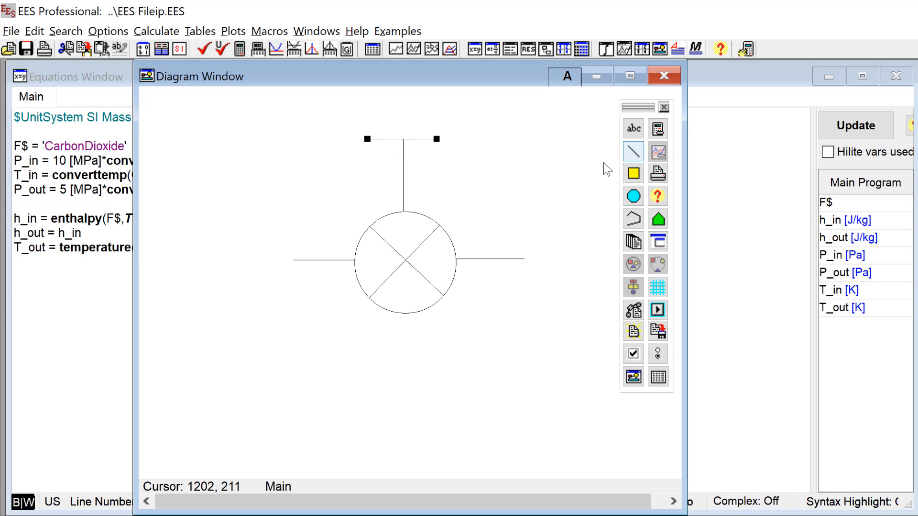
Step: Draw a flow arrow with a filled arrowhead before the inlet line and a matching arrow after the outlet line
{"action": "left_click", "coordinate": [633, 151]}
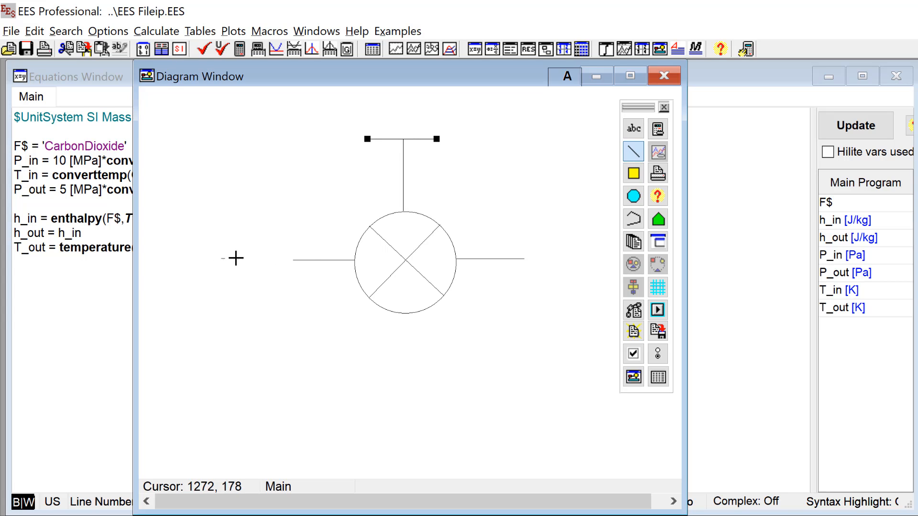
{"action": "left_click_drag", "start_coordinate": [236, 257], "coordinate": [270, 258]}
{"action": "right_click", "coordinate": [268, 259]}
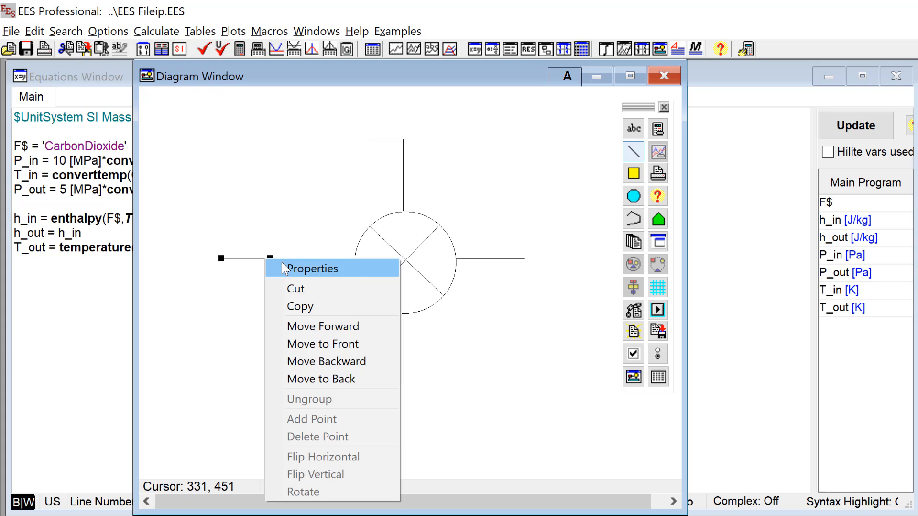
{"action": "left_click", "coordinate": [283, 263]}
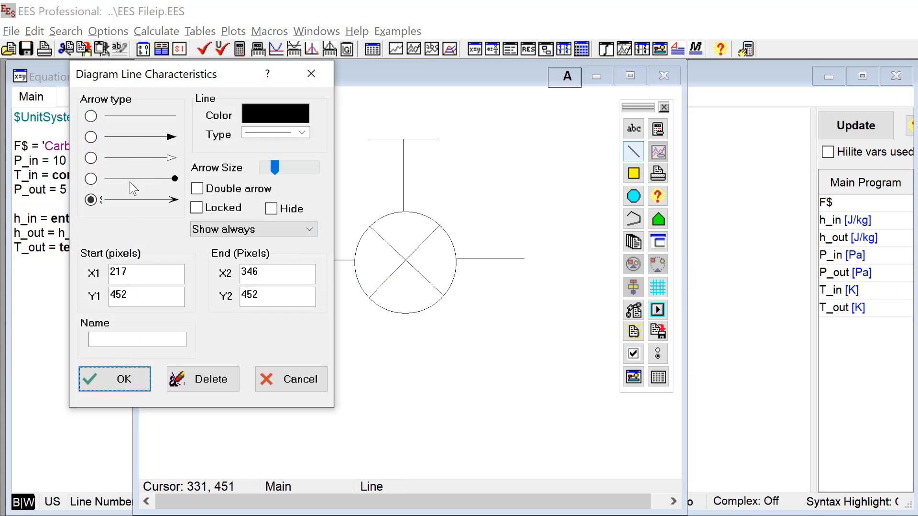
{"action": "left_click", "coordinate": [91, 137]}
{"action": "left_click", "coordinate": [143, 386]}
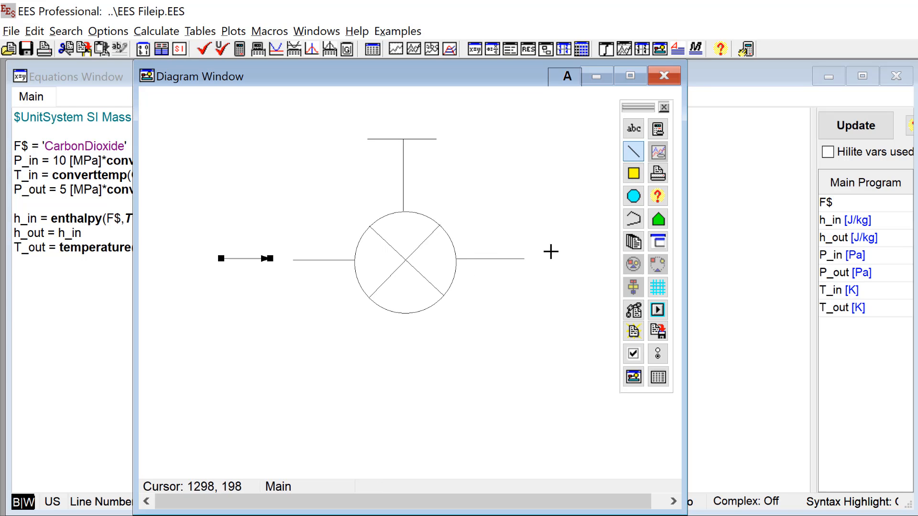
{"action": "left_click_drag", "start_coordinate": [533, 258], "coordinate": [591, 257]}
{"action": "left_click", "coordinate": [447, 353]}
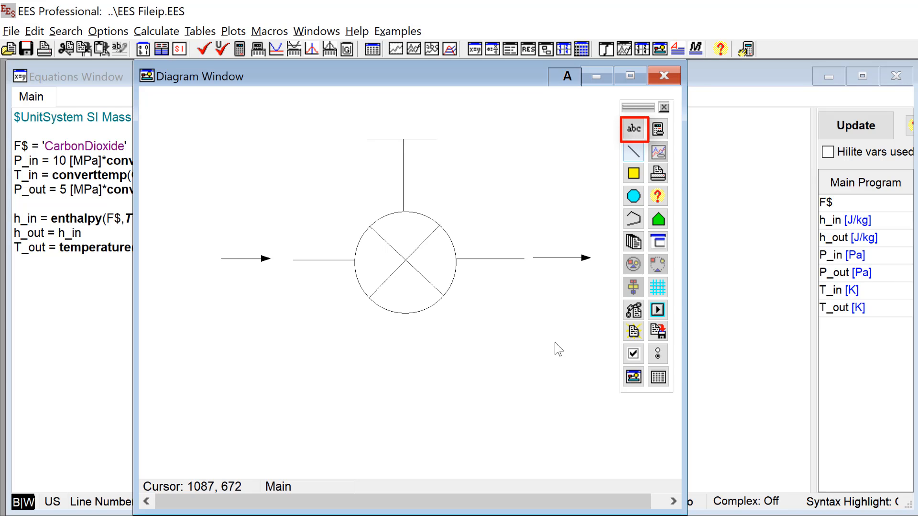
Step: Add P_in to the diagram as an input variable showing alternate units and value, and place it above the inlet arrow
{"action": "left_click", "coordinate": [639, 130]}
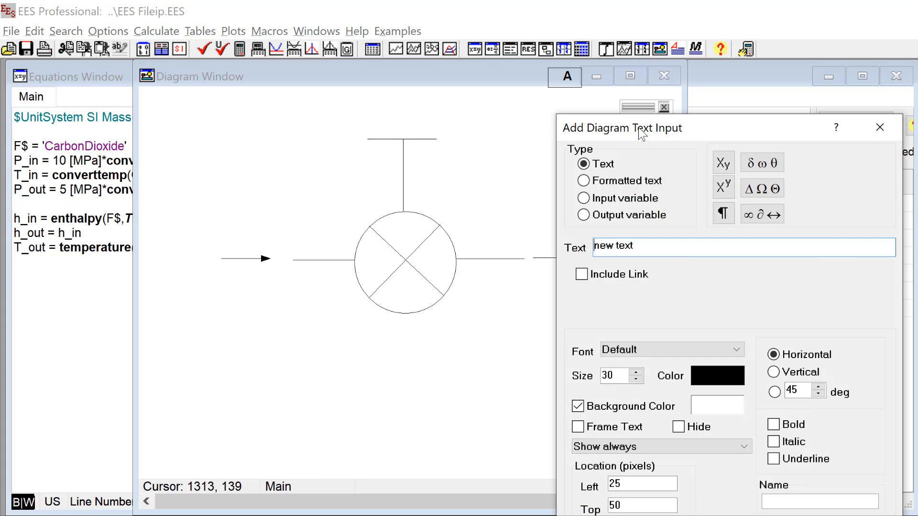
{"action": "left_click_drag", "start_coordinate": [644, 128], "coordinate": [494, 67]}
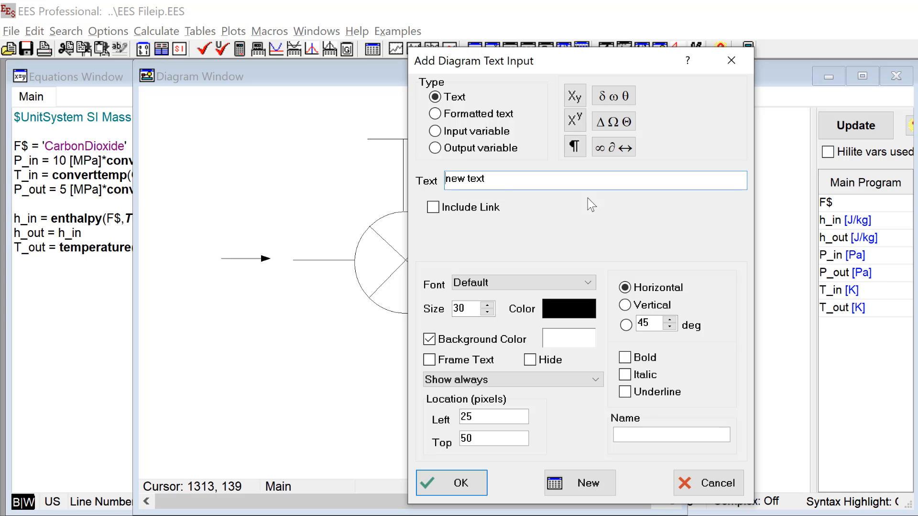
{"action": "left_click", "coordinate": [437, 133]}
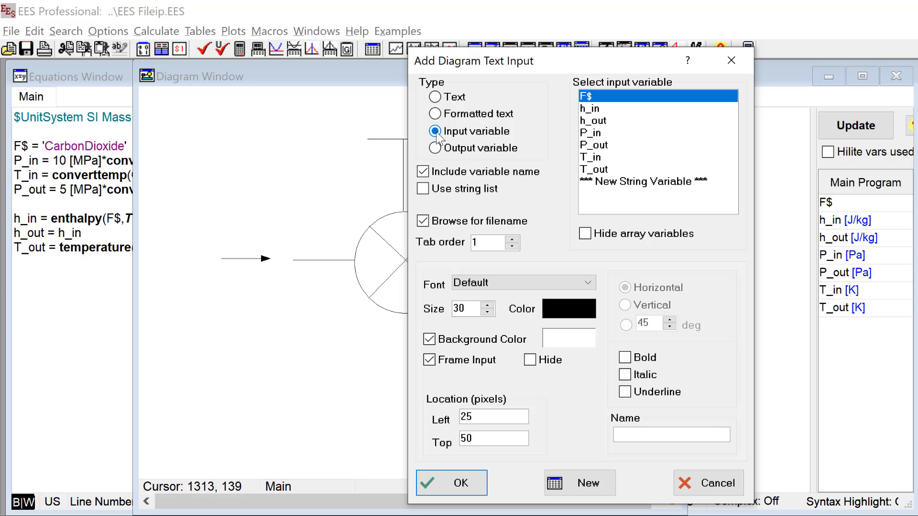
{"action": "left_click", "coordinate": [617, 136]}
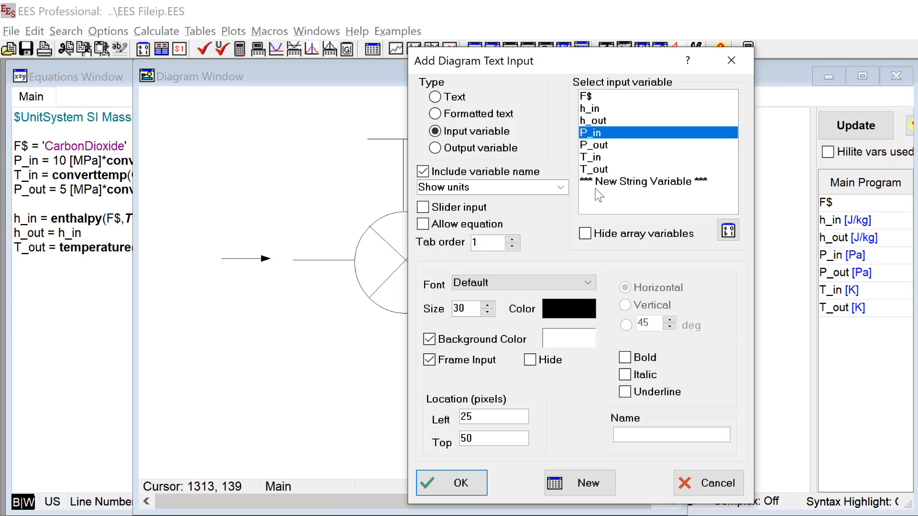
{"action": "left_click", "coordinate": [562, 188]}
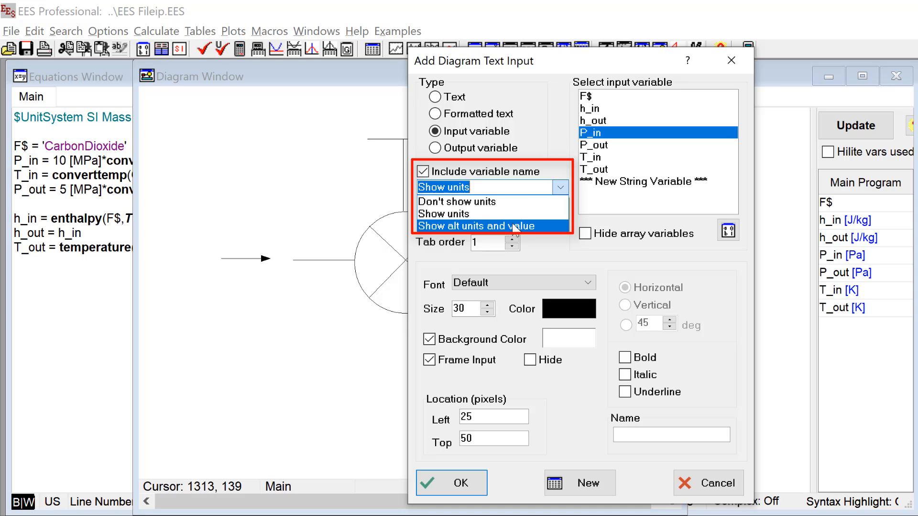
{"action": "left_click", "coordinate": [539, 226]}
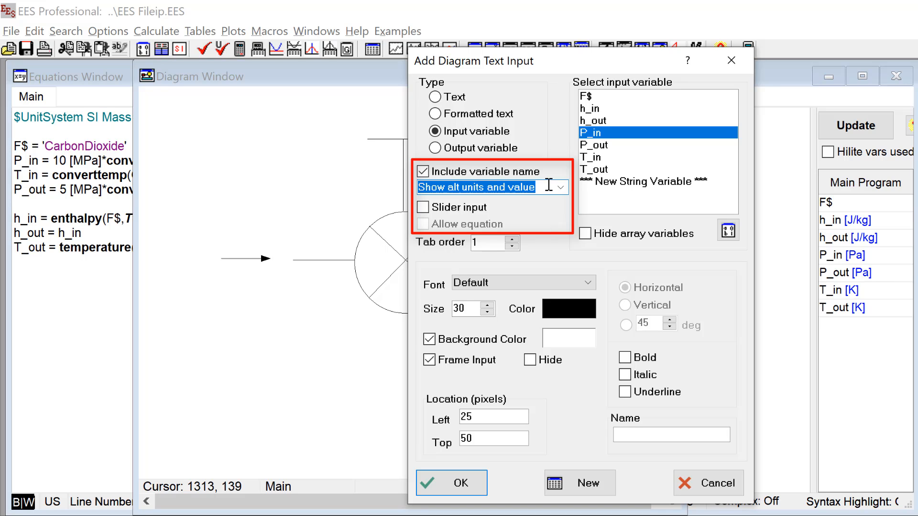
{"action": "left_click", "coordinate": [478, 485]}
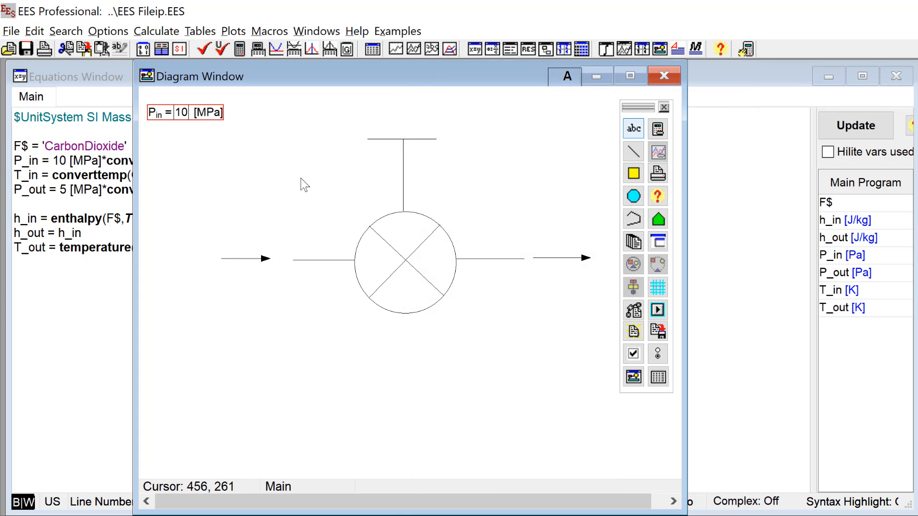
{"action": "left_click_drag", "start_coordinate": [215, 129], "coordinate": [288, 226]}
{"action": "left_click", "coordinate": [321, 356]}
{"action": "left_click", "coordinate": [659, 331]}
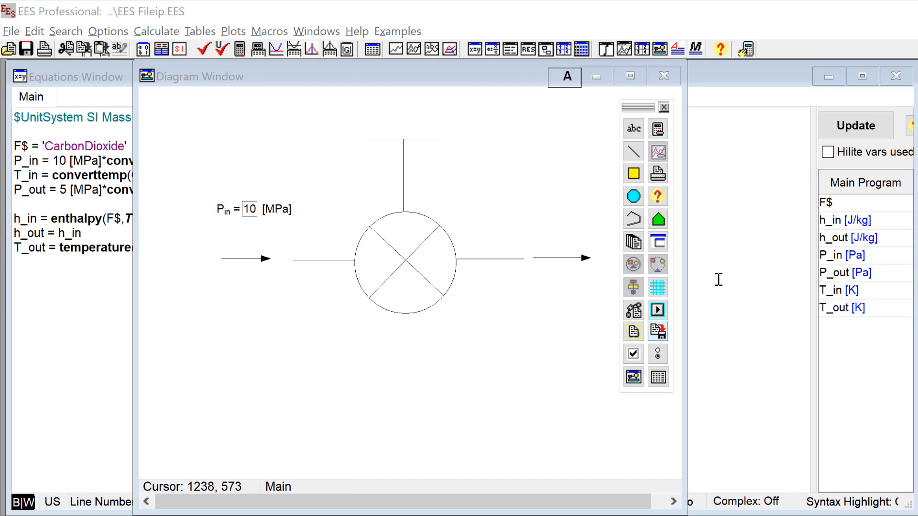
Step: Add T_in to the diagram as an input variable showing alternate units and value, below the P_in input
{"action": "left_click", "coordinate": [634, 128]}
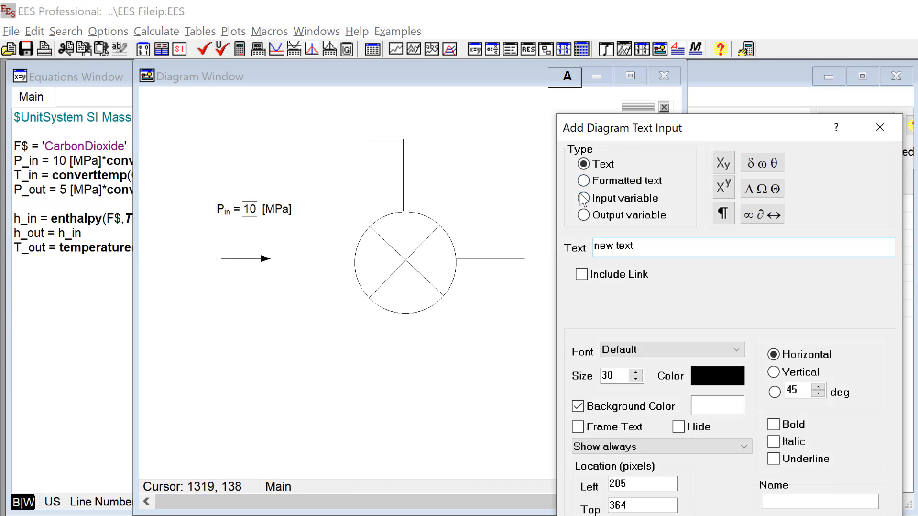
{"action": "left_click", "coordinate": [584, 199]}
{"action": "left_click", "coordinate": [739, 224]}
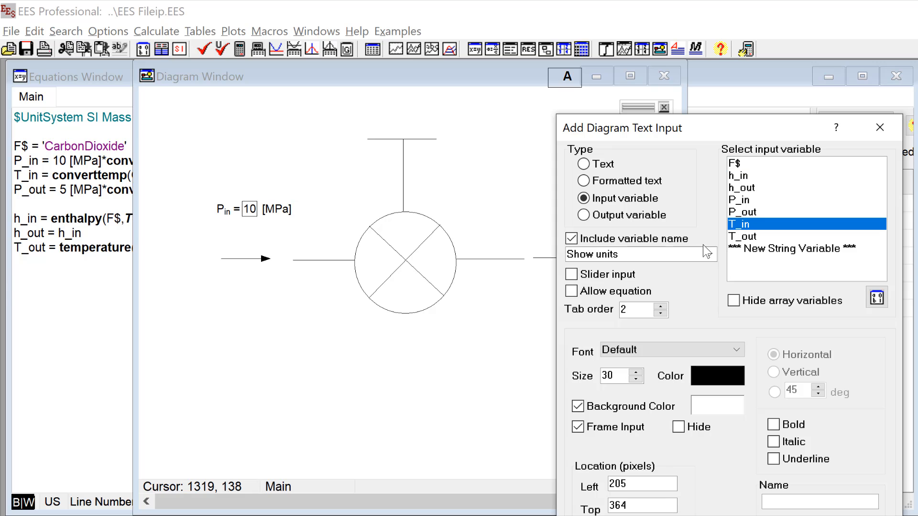
{"action": "left_click", "coordinate": [707, 252]}
{"action": "left_click", "coordinate": [675, 294]}
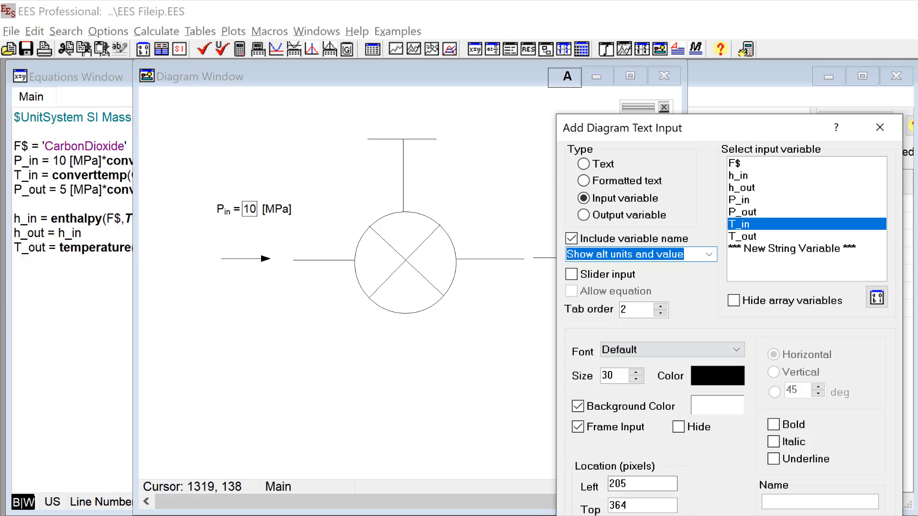
{"action": "key", "text": "Return"}
{"action": "left_click", "coordinate": [373, 388]}
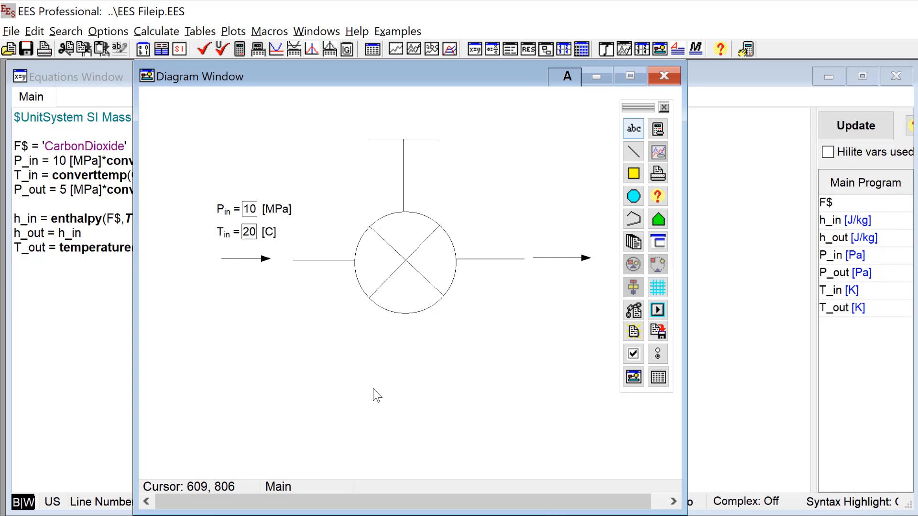
Step: Add P_out to the diagram as an input variable showing alternate units and value, and place it above the outlet arrow
{"action": "left_click", "coordinate": [632, 130]}
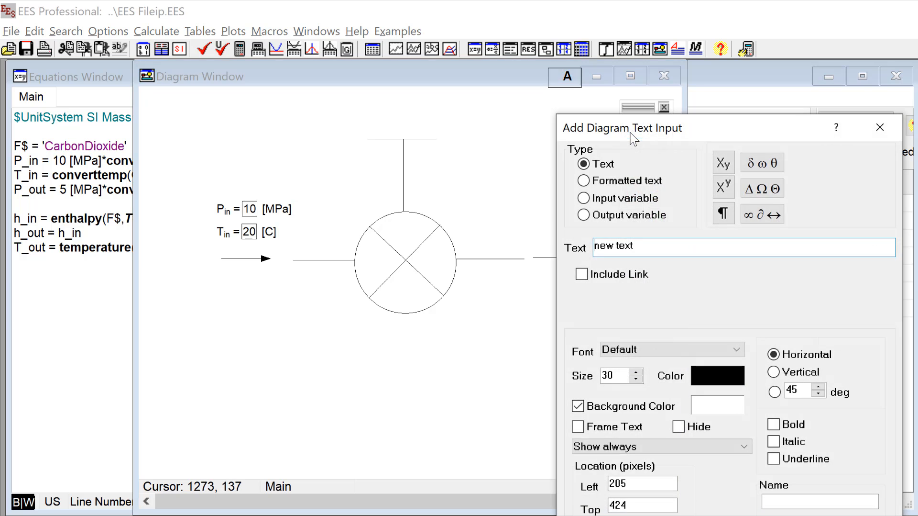
{"action": "left_click", "coordinate": [604, 198]}
{"action": "left_click", "coordinate": [743, 212]}
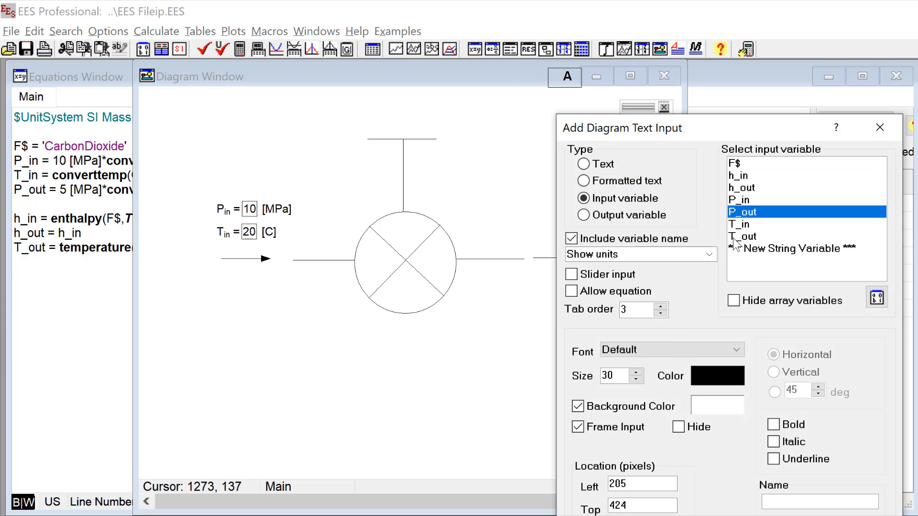
{"action": "left_click", "coordinate": [709, 254]}
{"action": "left_click", "coordinate": [699, 293]}
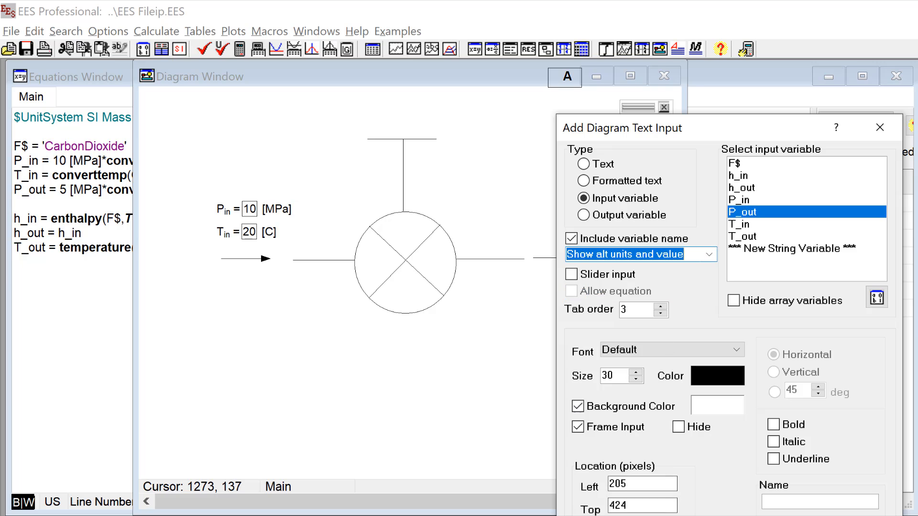
{"action": "key", "text": "Return"}
{"action": "left_click_drag", "start_coordinate": [280, 259], "coordinate": [565, 206]}
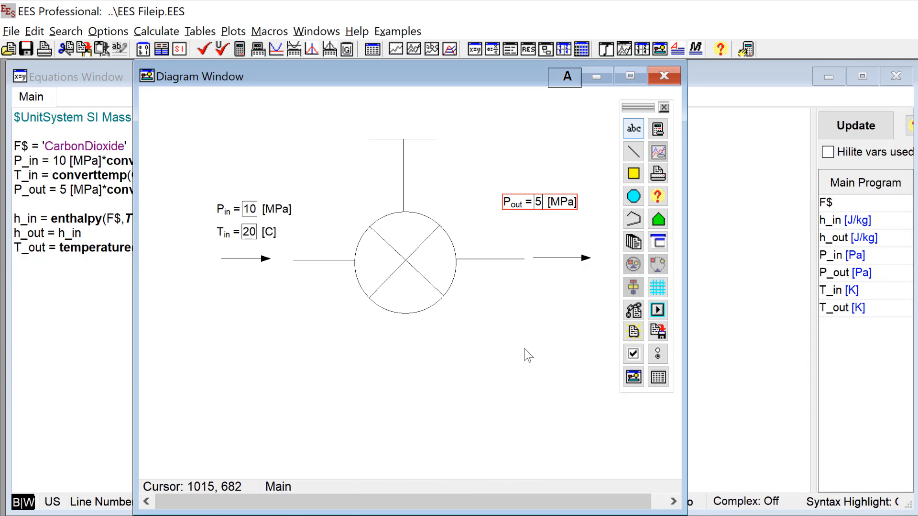
{"action": "left_click", "coordinate": [525, 349]}
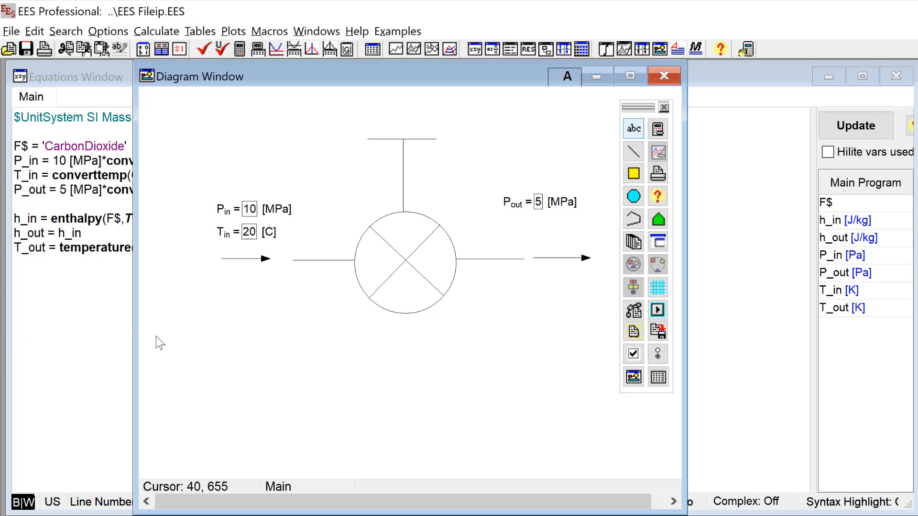
Step: Try to solve the equations while the Diagram Window with its input variables is open, and return to the equations
{"action": "key", "text": "F2"}
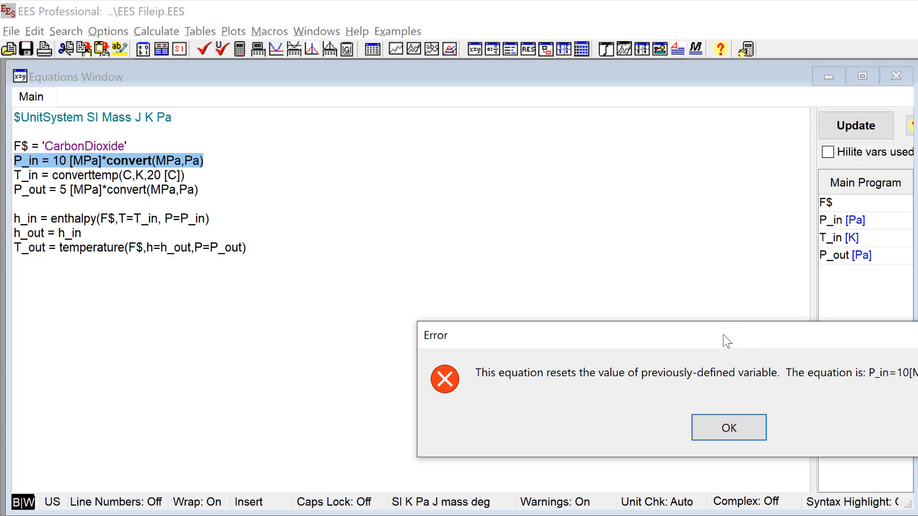
{"action": "left_click_drag", "start_coordinate": [722, 342], "coordinate": [524, 262]}
{"action": "left_click", "coordinate": [511, 352]}
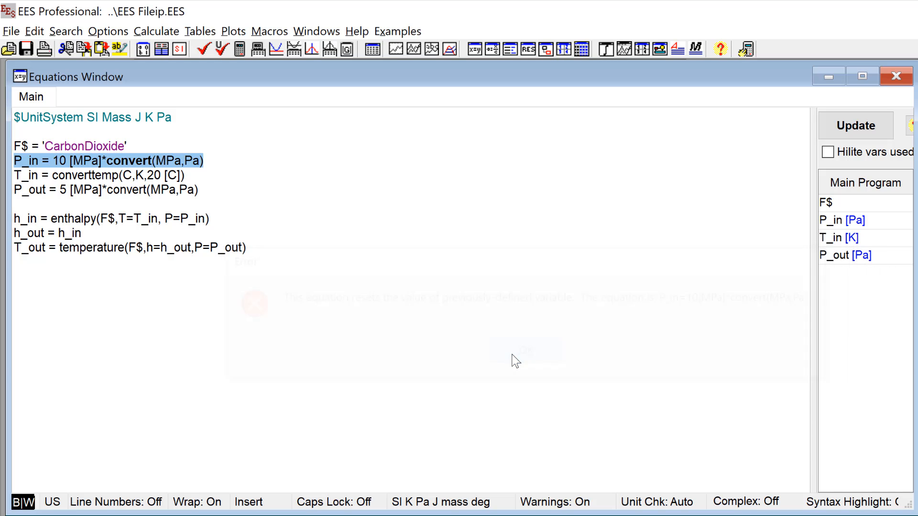
{"action": "left_click", "coordinate": [359, 268]}
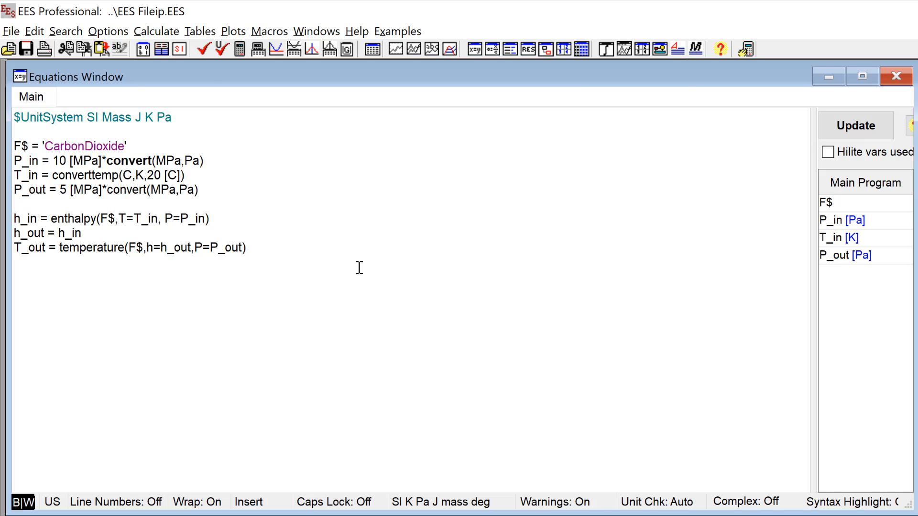
Step: Bring the Diagram Window back, close it, and solve the equations with it closed
{"action": "key", "text": "ctrl+d"}
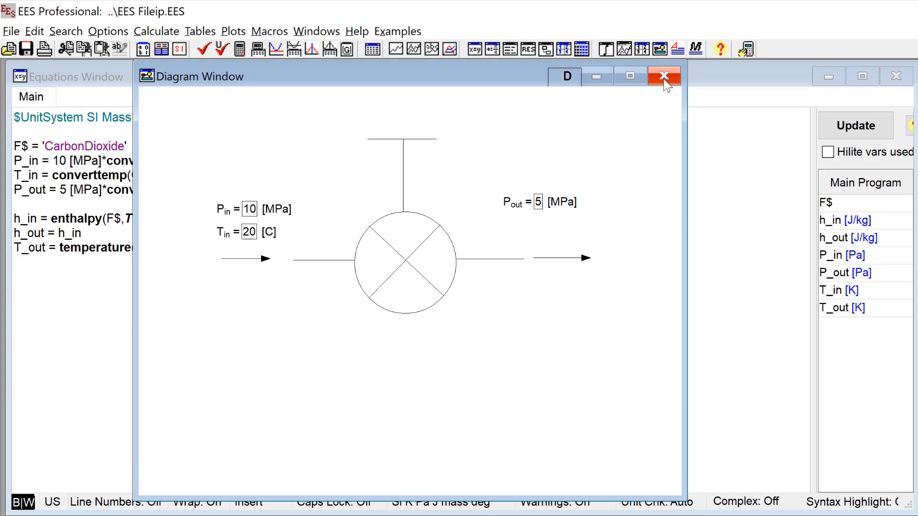
{"action": "left_click", "coordinate": [664, 76]}
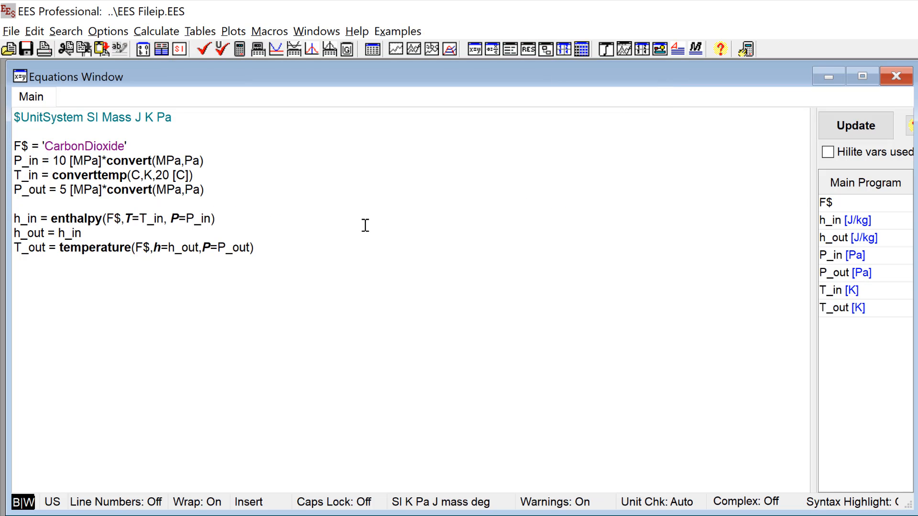
{"action": "key", "text": "F2"}
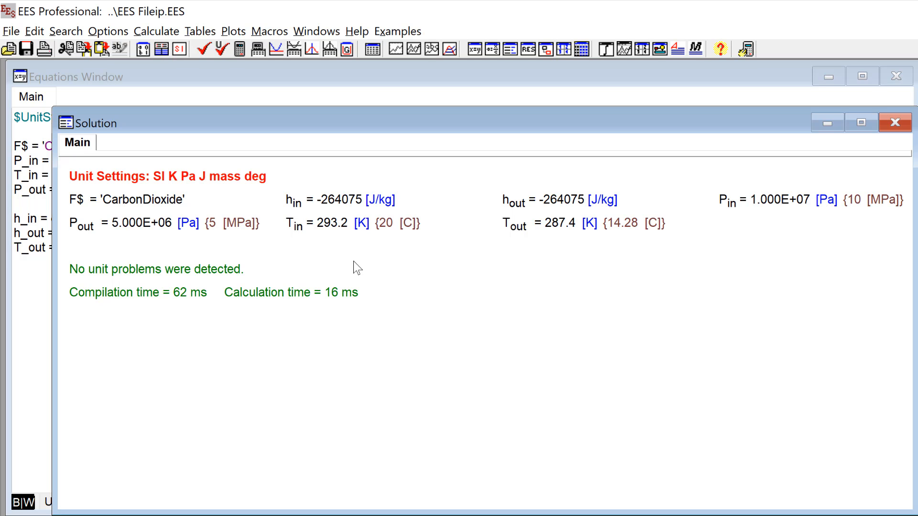
Step: Comment out the P_in, T_in and P_out assignments in the Equations Window
{"action": "left_click", "coordinate": [44, 234]}
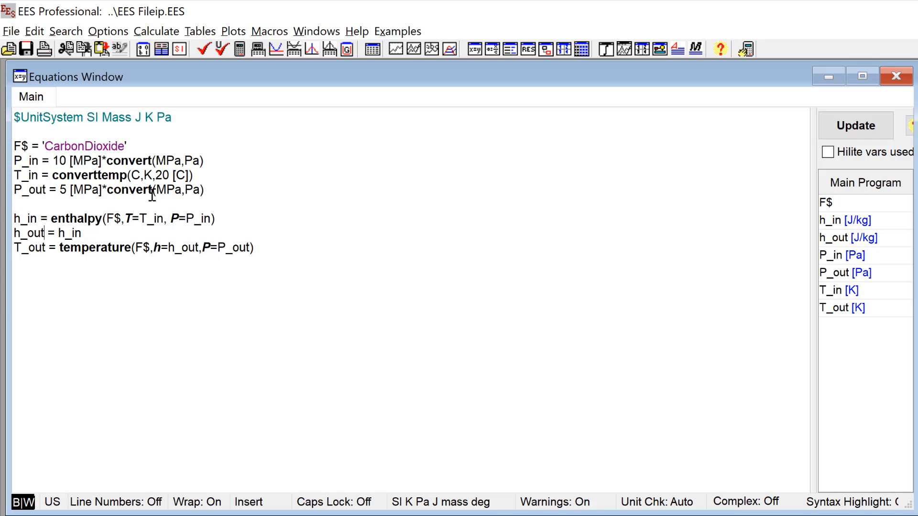
{"action": "left_click_drag", "start_coordinate": [214, 190], "coordinate": [14, 160]}
{"action": "right_click", "coordinate": [25, 162]}
{"action": "left_click", "coordinate": [51, 171]}
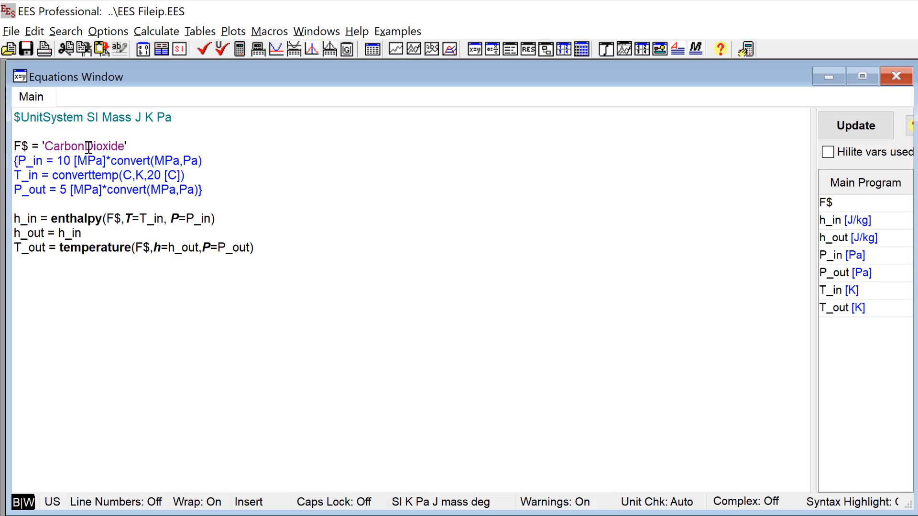
Step: Remove the comment from the P_in, T_in and P_out assignments
{"action": "left_click_drag", "start_coordinate": [211, 190], "coordinate": [14, 160]}
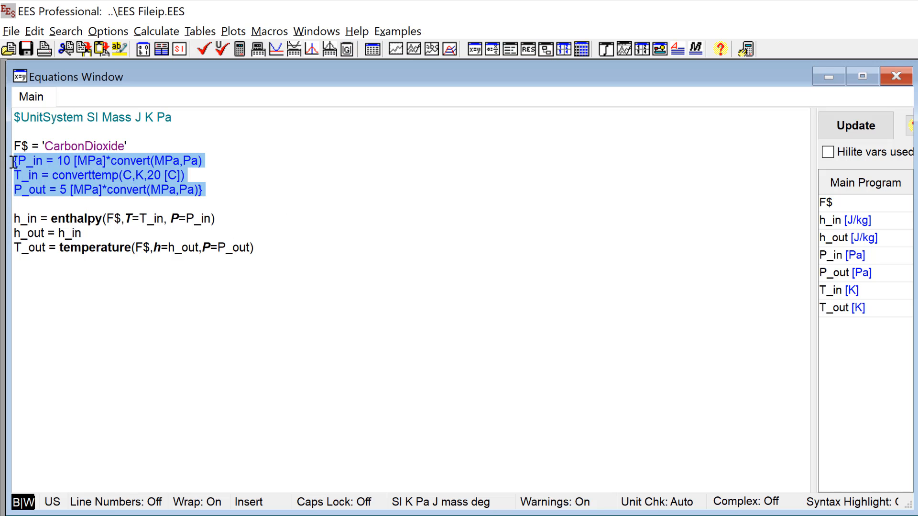
{"action": "right_click", "coordinate": [23, 163]}
{"action": "left_click", "coordinate": [53, 176]}
Step: Enclose the P_in, T_in and P_out assignments between an $IfNot DiagramWindow directive and an $EndIf directive
{"action": "left_click", "coordinate": [157, 148]}
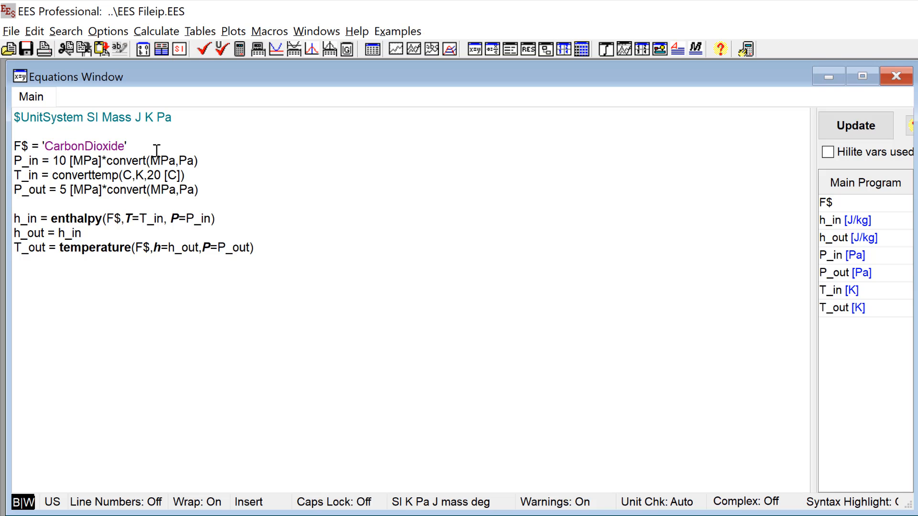
{"action": "key", "text": "Return"}
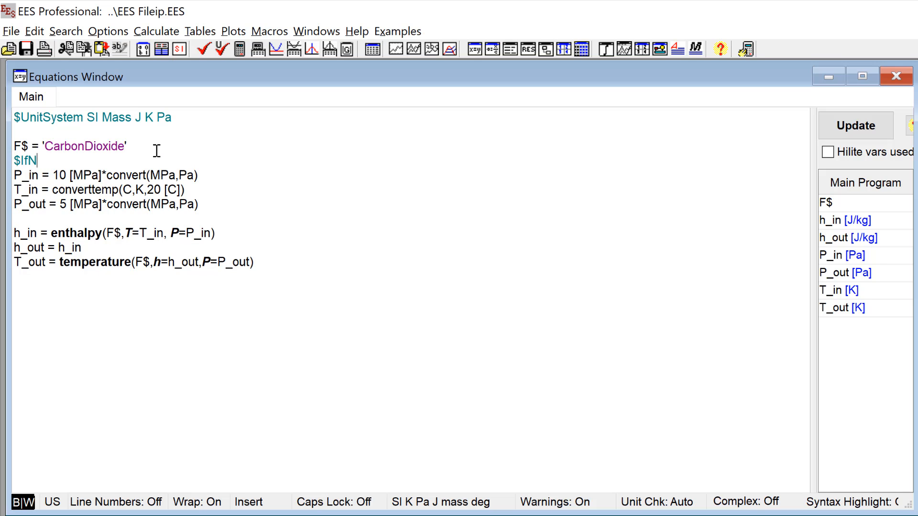
{"action": "type", "text": "$IfNot DiagramWindow"}
{"action": "left_click", "coordinate": [213, 207]}
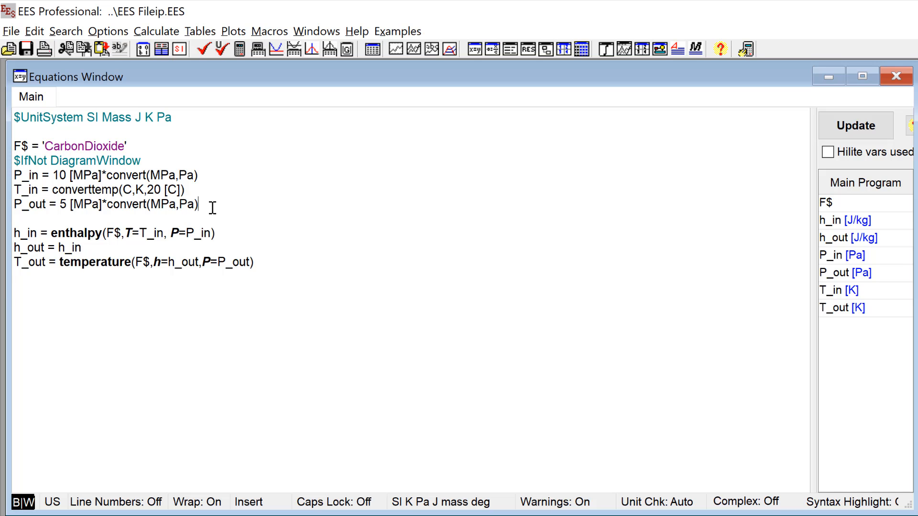
{"action": "key", "text": "Return"}
{"action": "type", "text": "$EndIf"}
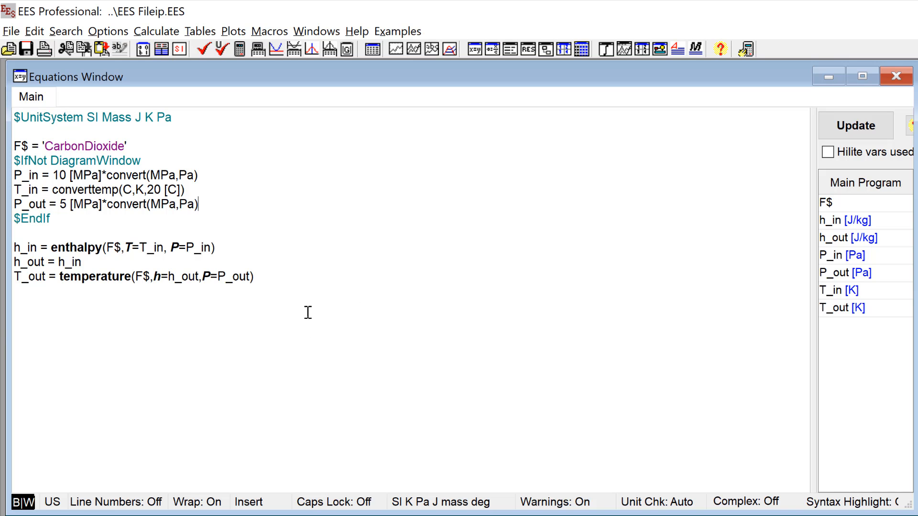
Step: Solve the equations with the Diagram Window closed, then open the diagram to check the conditional assignments and return to the equations
{"action": "key", "text": "F2"}
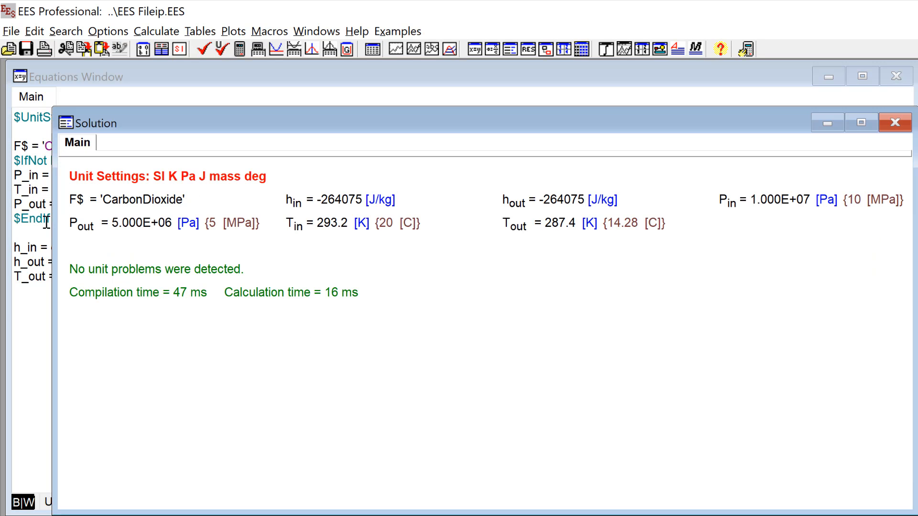
{"action": "left_click", "coordinate": [24, 221]}
{"action": "key", "text": "ctrl+d"}
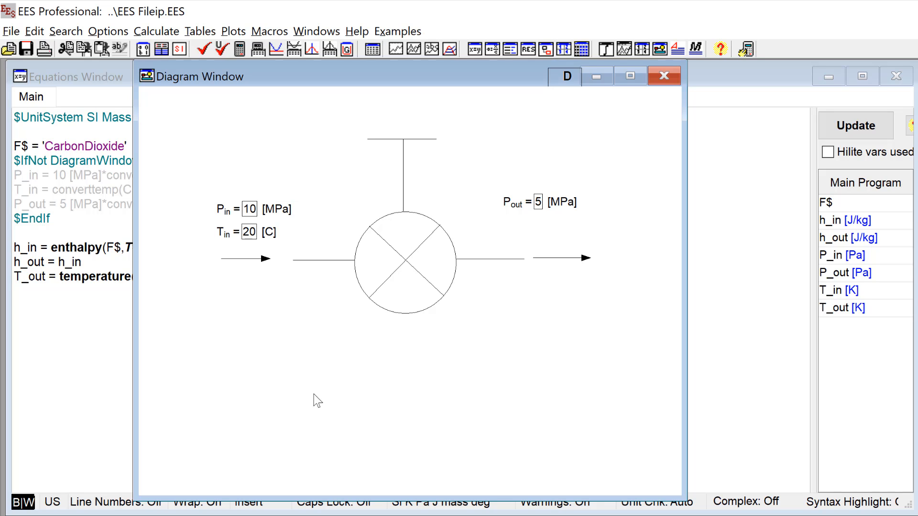
{"action": "left_click", "coordinate": [115, 206]}
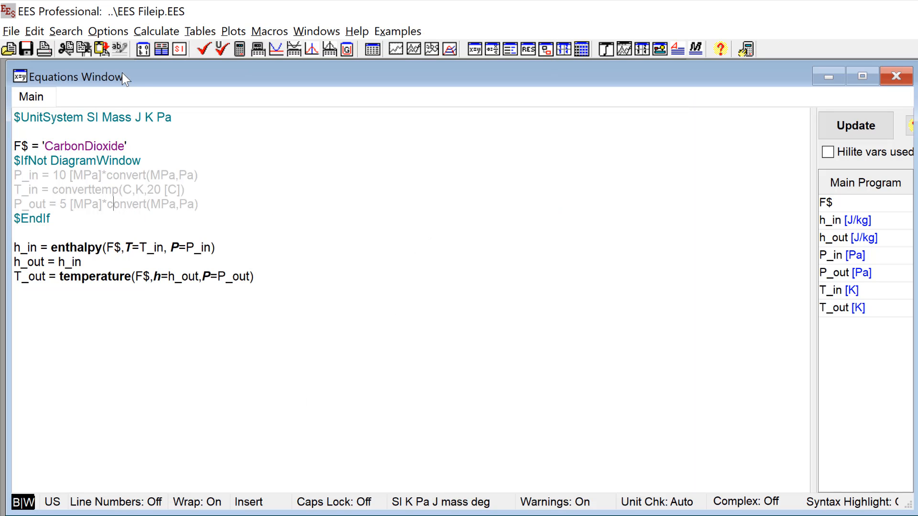
Step: Set the lower limit of P_in to P_out in the Variable Information dialog
{"action": "left_click", "coordinate": [141, 52]}
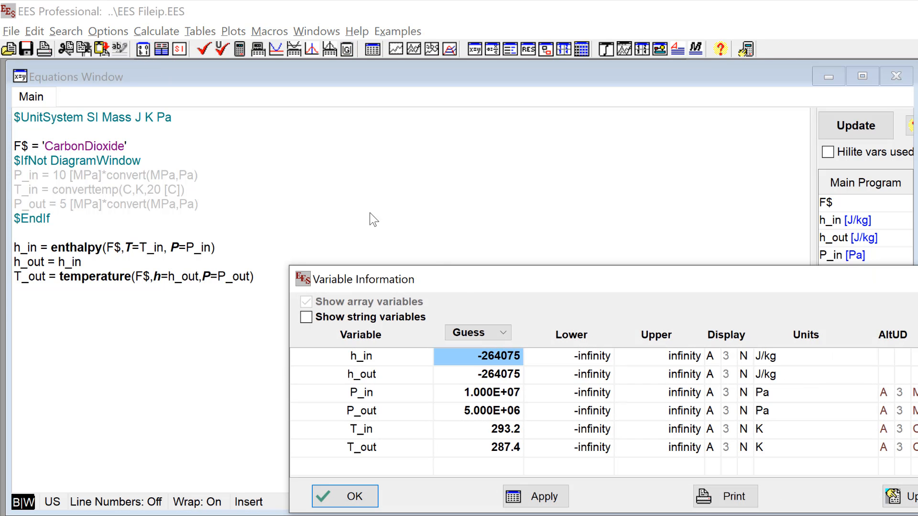
{"action": "left_click_drag", "start_coordinate": [473, 284], "coordinate": [212, 150]}
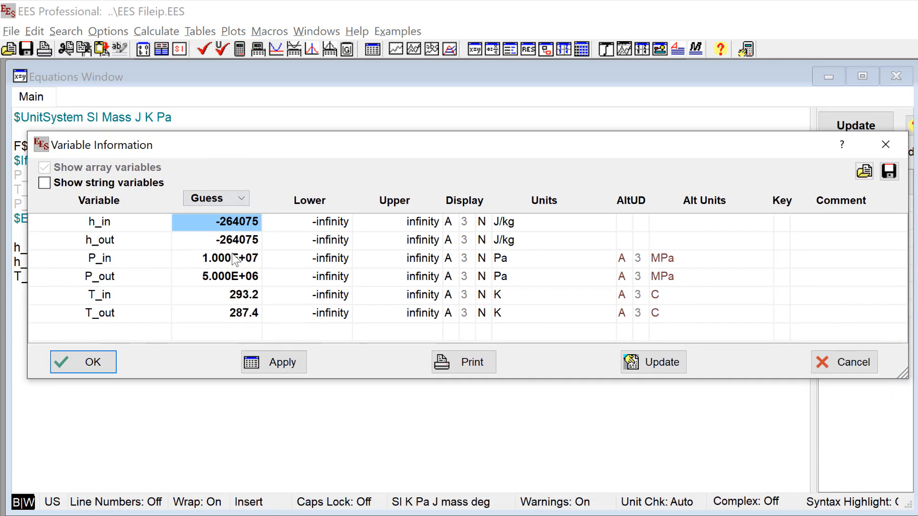
{"action": "left_click", "coordinate": [329, 262]}
{"action": "left_click", "coordinate": [334, 263]}
{"action": "type", "text": "10"}
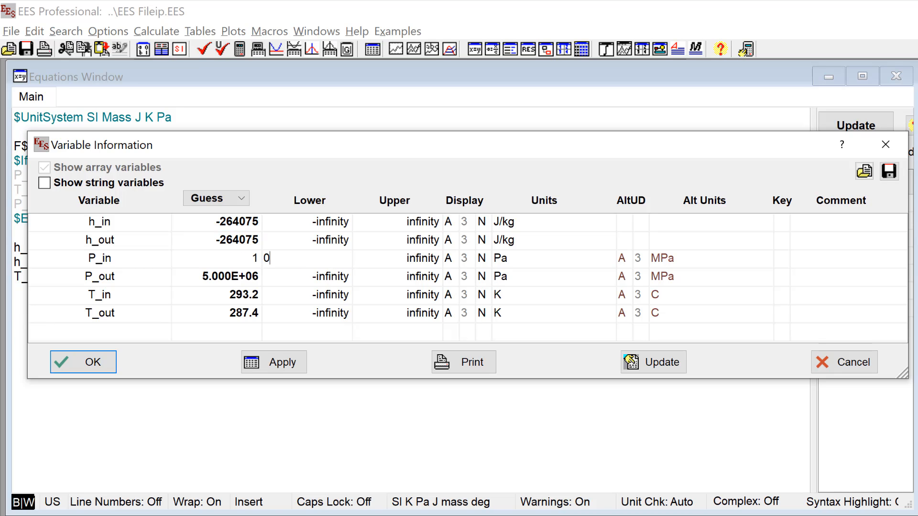
{"action": "left_click", "coordinate": [408, 261]}
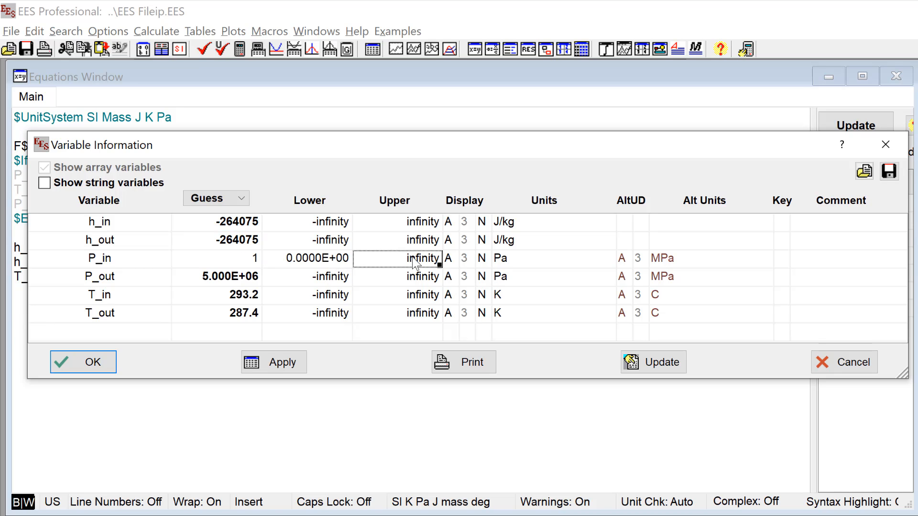
{"action": "left_click", "coordinate": [328, 262]}
{"action": "left_click", "coordinate": [323, 256]}
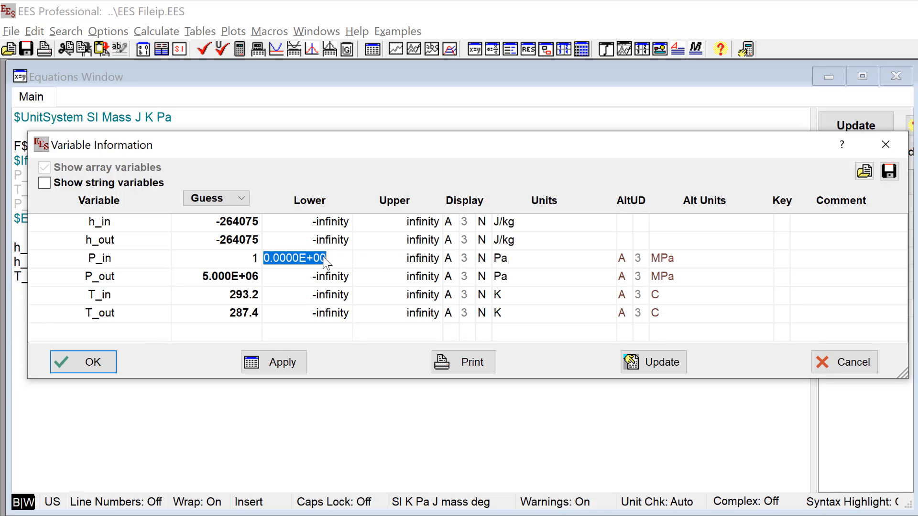
{"action": "type", "text": "P_out"}
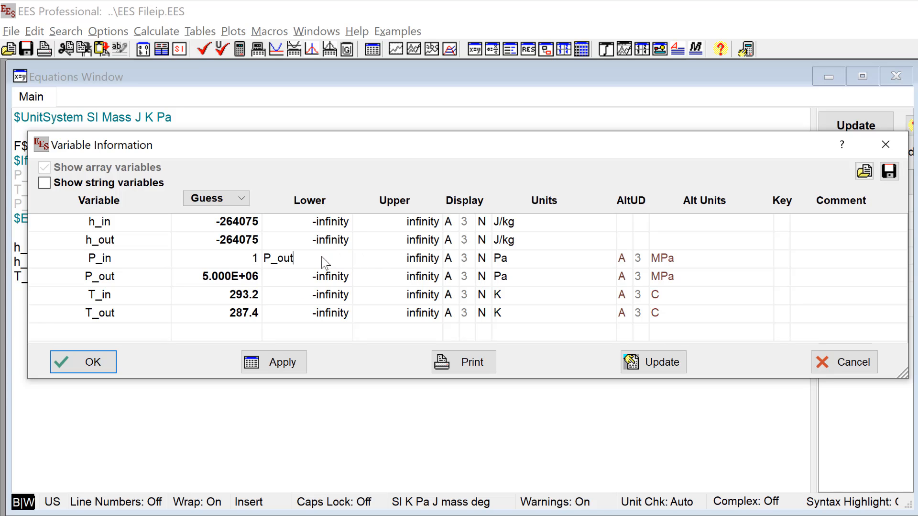
Step: Set the lower limit of P_out to 0 and its upper limit to P_in, and apply the variable limits
{"action": "left_click", "coordinate": [338, 283]}
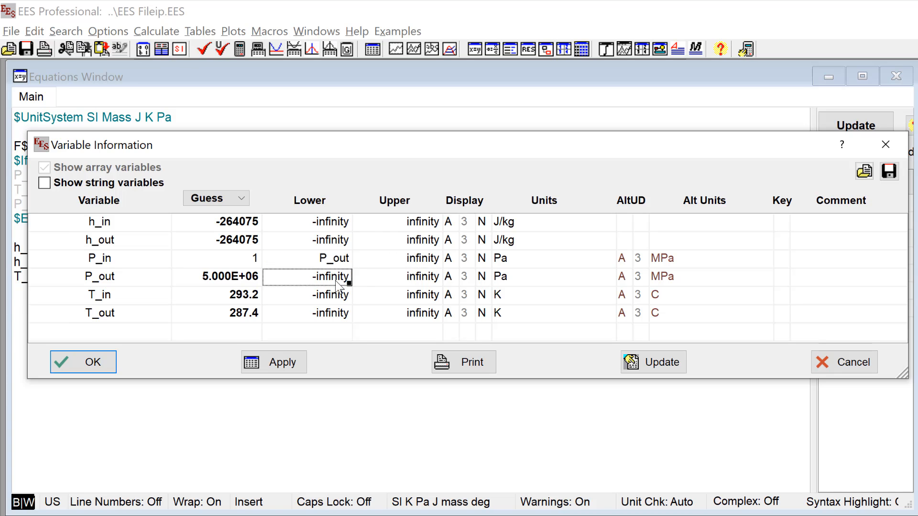
{"action": "left_click", "coordinate": [338, 282]}
{"action": "type", "text": "0"}
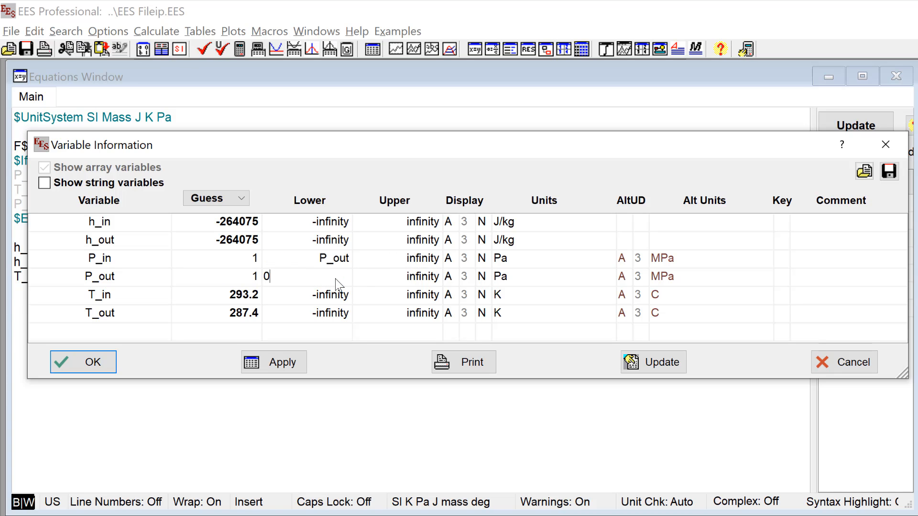
{"action": "left_click", "coordinate": [425, 281]}
{"action": "left_click", "coordinate": [433, 283]}
{"action": "type", "text": "P_"}
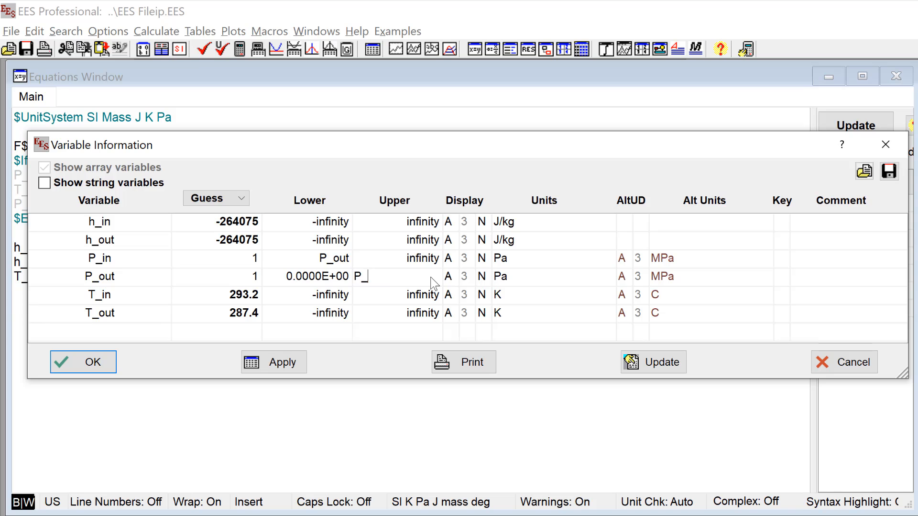
{"action": "type", "text": "in"}
{"action": "left_click", "coordinate": [413, 297]}
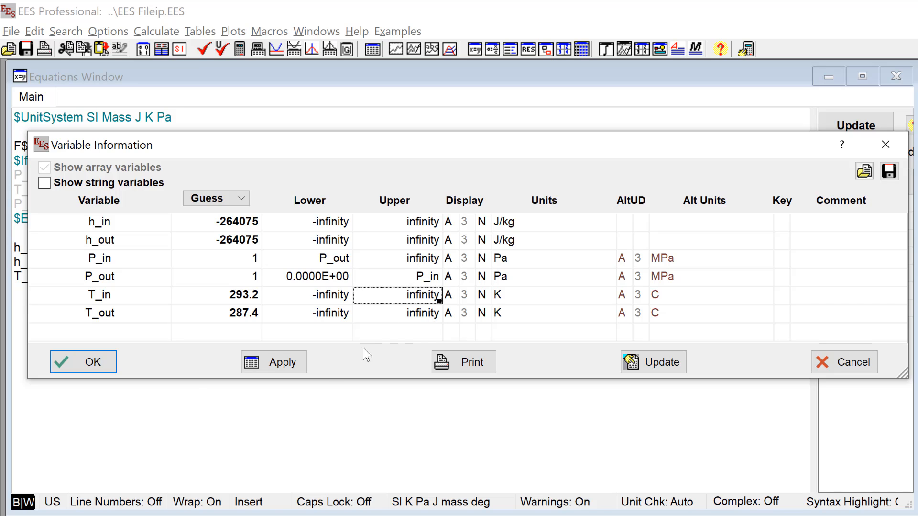
{"action": "left_click", "coordinate": [292, 367]}
{"action": "left_click", "coordinate": [91, 362]}
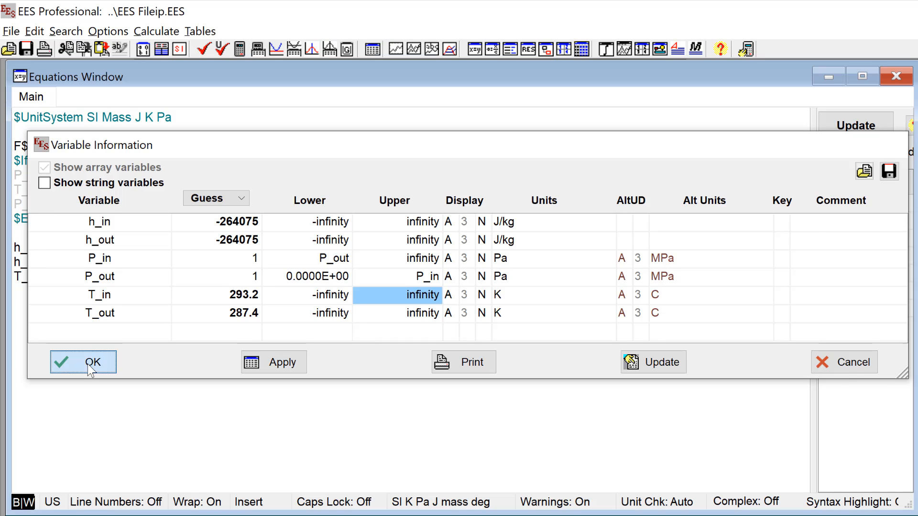
Step: Test the limits in the Diagram Window by trying -5 MPa for P_out, and restore it to 5 MPa
{"action": "key", "text": "ctrl+d"}
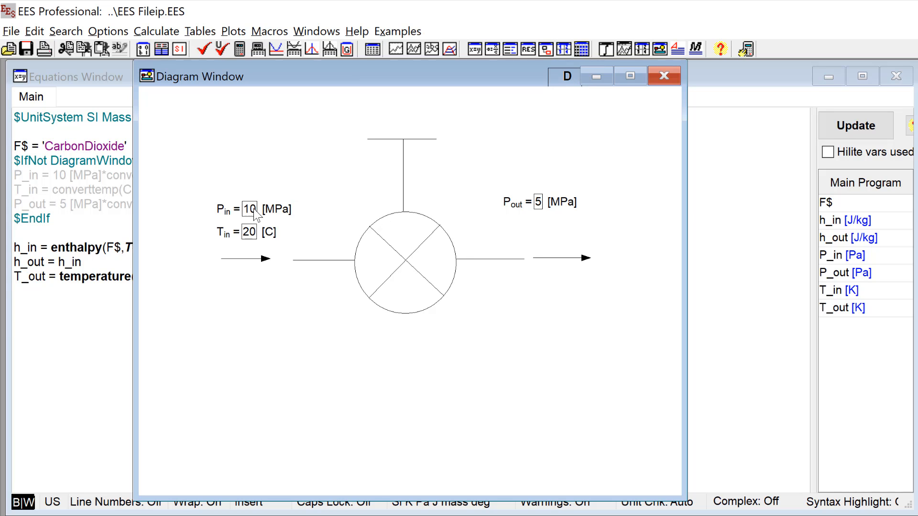
{"action": "left_click", "coordinate": [539, 205]}
{"action": "key", "text": "BackSpace"}
{"action": "type", "text": "-5"}
{"action": "left_click", "coordinate": [509, 307]}
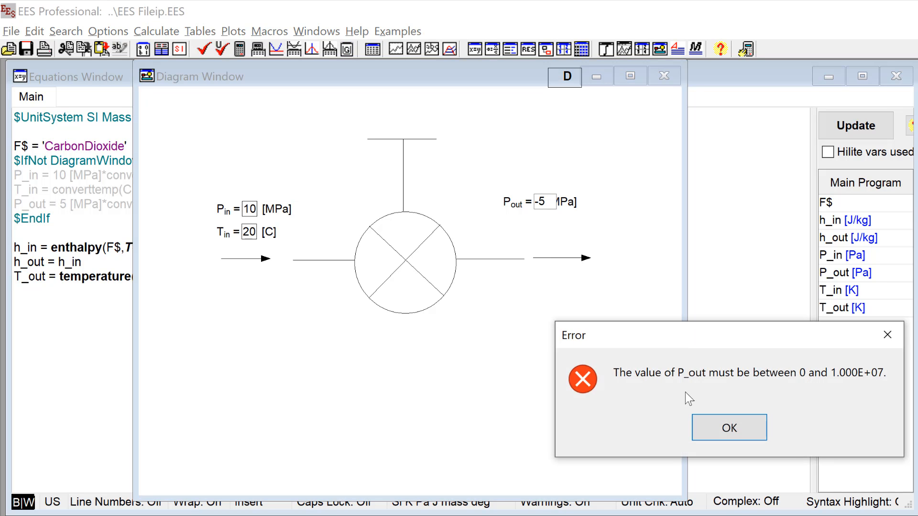
{"action": "left_click_drag", "start_coordinate": [714, 343], "coordinate": [503, 294]}
{"action": "left_click", "coordinate": [539, 376]}
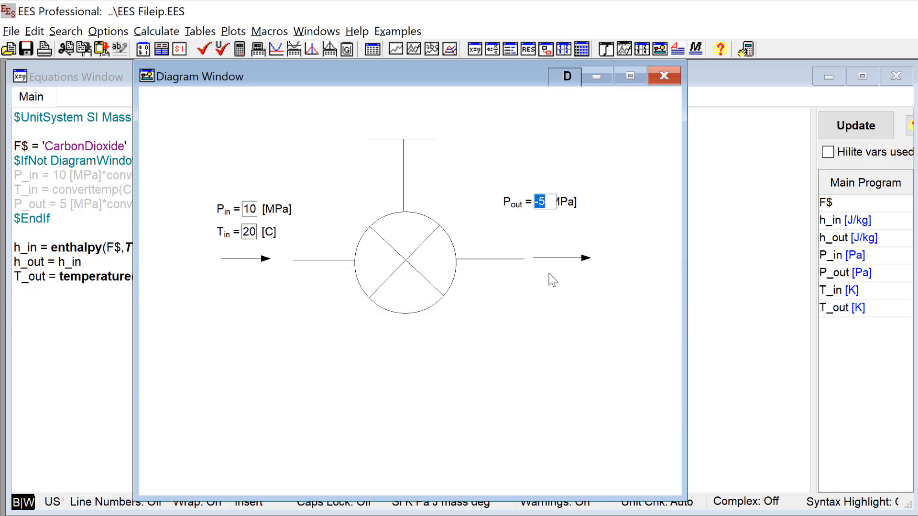
{"action": "type", "text": "5"}
{"action": "left_click", "coordinate": [519, 332]}
Step: Add T_out to the diagram as an output variable with its name, showing alternate units and value
{"action": "key", "text": "ctrl+d"}
{"action": "left_click", "coordinate": [633, 132]}
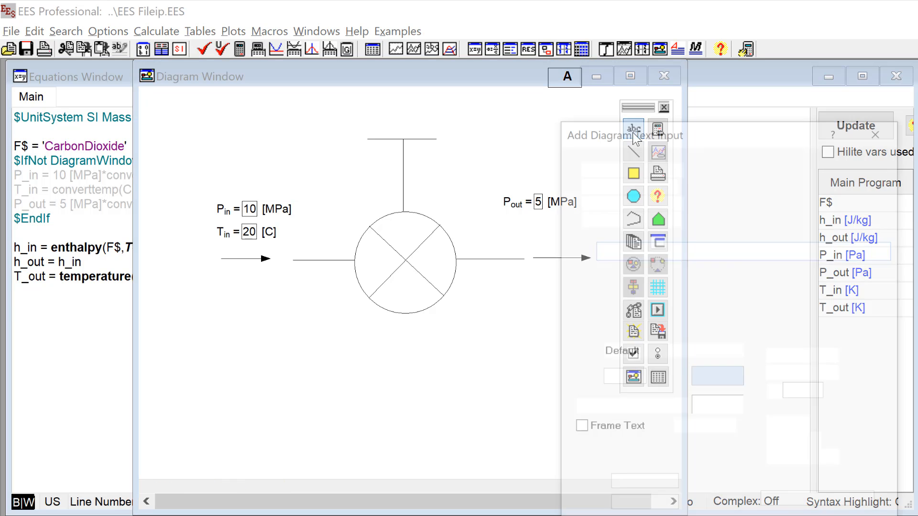
{"action": "left_click", "coordinate": [584, 214]}
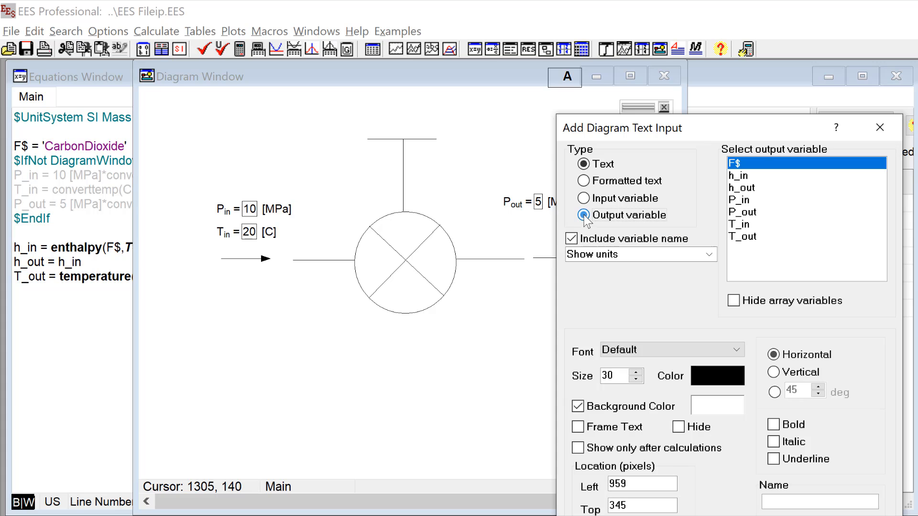
{"action": "left_click", "coordinate": [741, 237]}
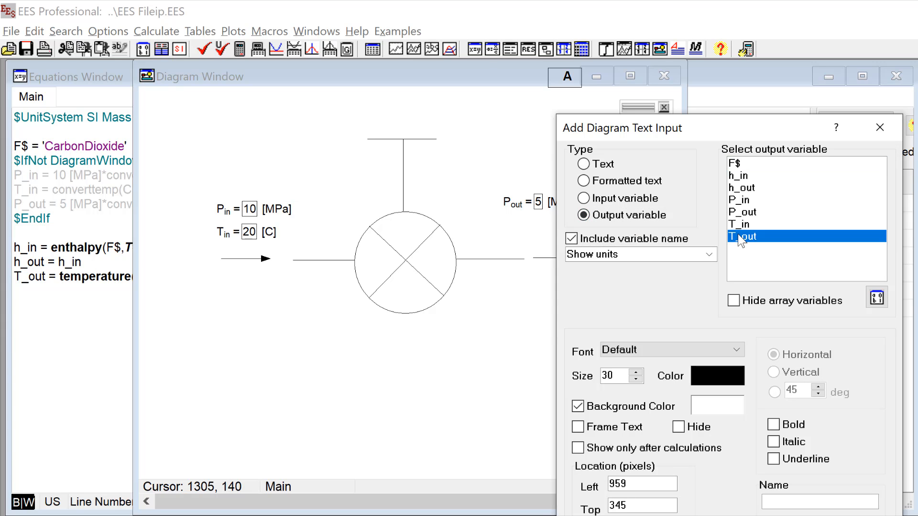
{"action": "left_click", "coordinate": [712, 257]}
{"action": "left_click", "coordinate": [665, 292]}
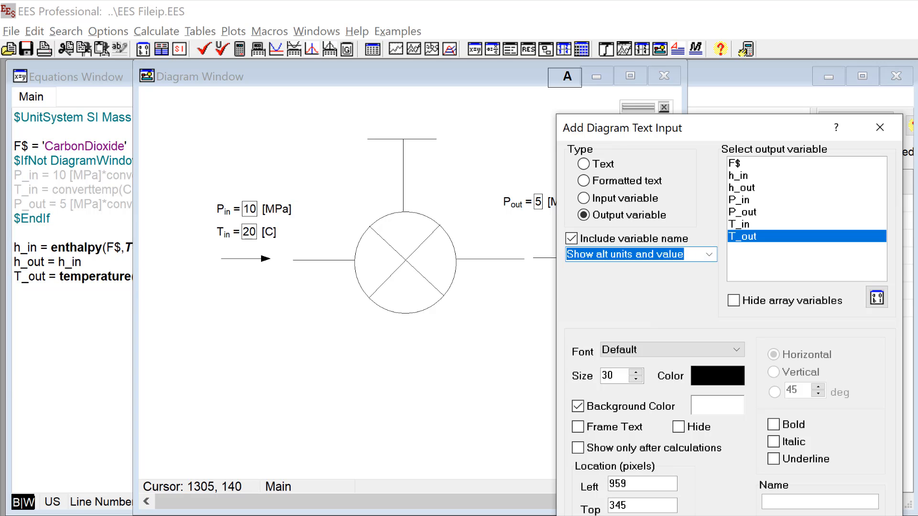
{"action": "key", "text": "Return"}
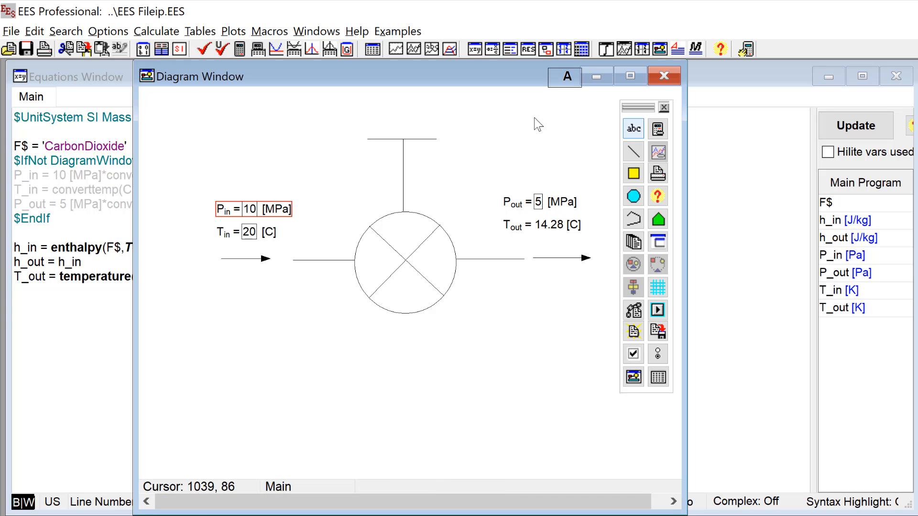
Step: Leave diagram editing and set the P_in input to 12 MPa
{"action": "left_click", "coordinate": [567, 76]}
{"action": "left_click", "coordinate": [250, 210]}
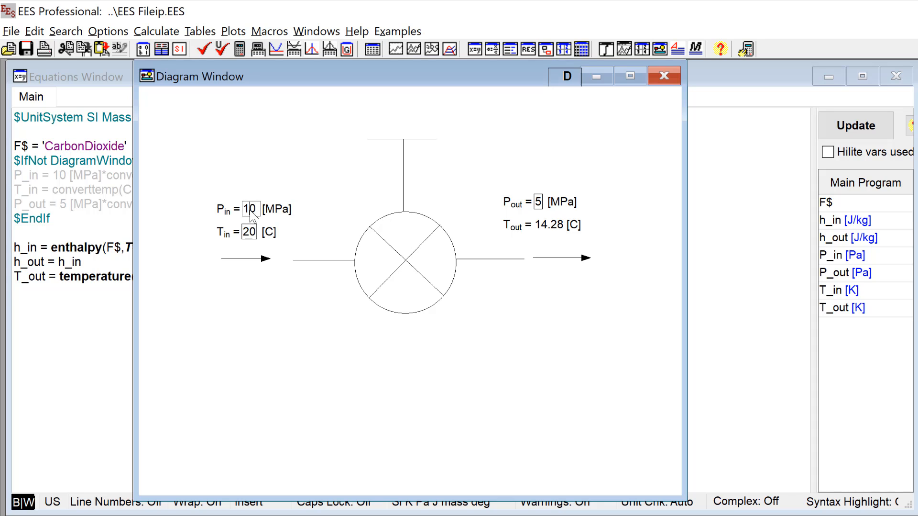
{"action": "key", "text": "Delete"}
{"action": "type", "text": "2"}
Step: Add F$ to the diagram as an input variable with its name, and place it above the P_in input
{"action": "key", "text": "ctrl+d"}
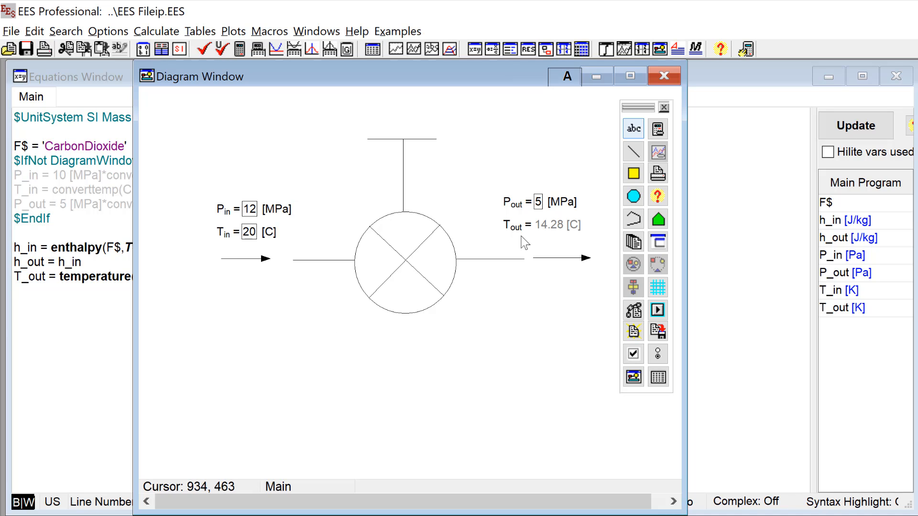
{"action": "left_click", "coordinate": [635, 129]}
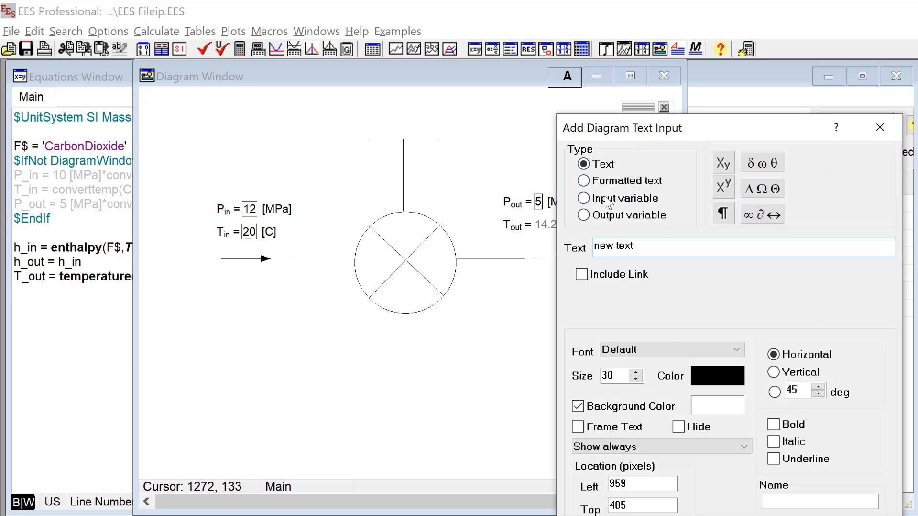
{"action": "left_click", "coordinate": [589, 200]}
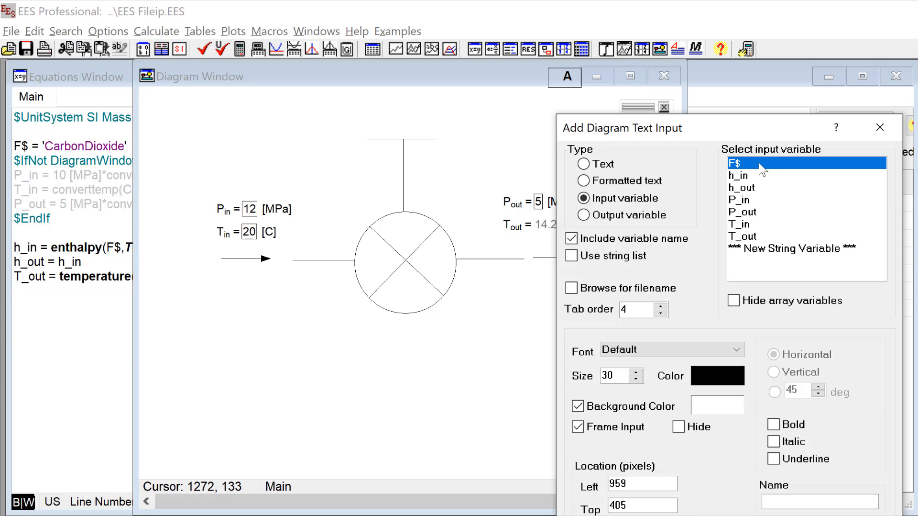
{"action": "left_click", "coordinate": [593, 515]}
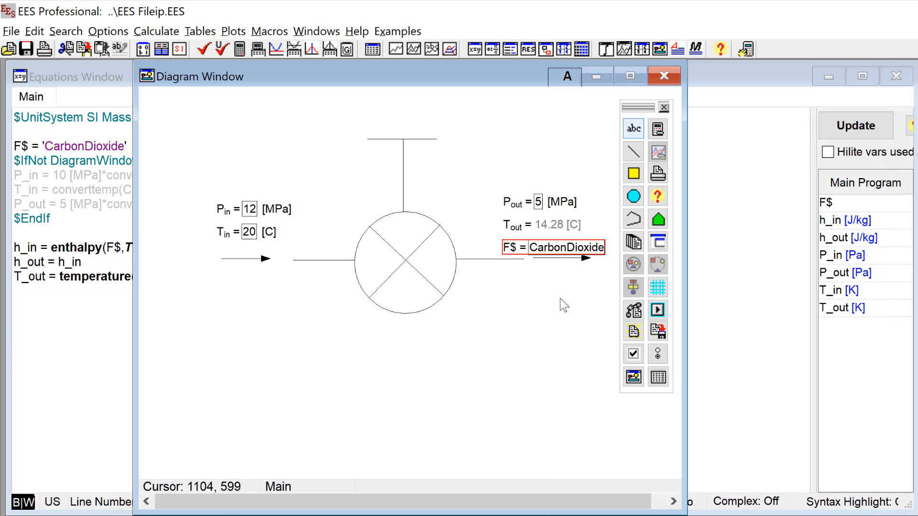
{"action": "left_click_drag", "start_coordinate": [516, 249], "coordinate": [232, 176]}
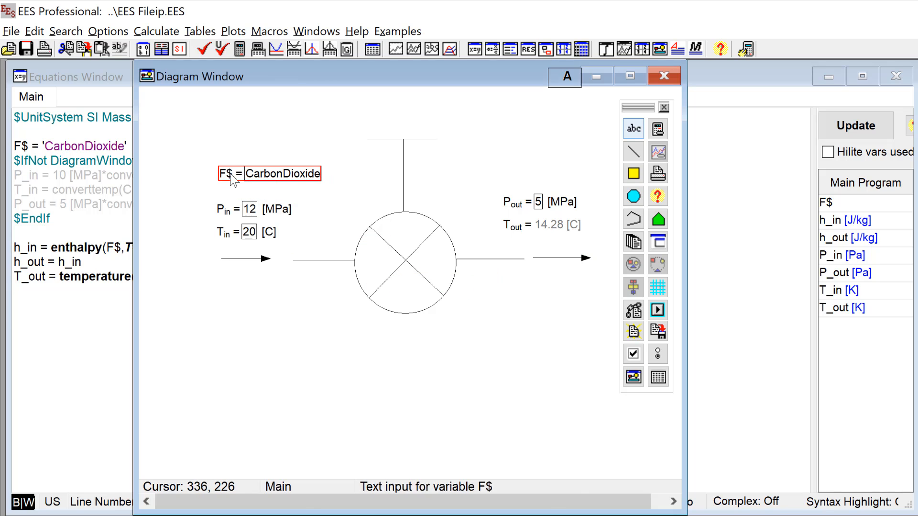
Step: Move the F$ = 'CarbonDioxide' equation inside the $IfNot DiagramWindow block, above the P_in equation
{"action": "left_click", "coordinate": [82, 158]}
{"action": "left_click_drag", "start_coordinate": [126, 145], "coordinate": [2, 153]}
{"action": "key", "text": "ctrl+c"}
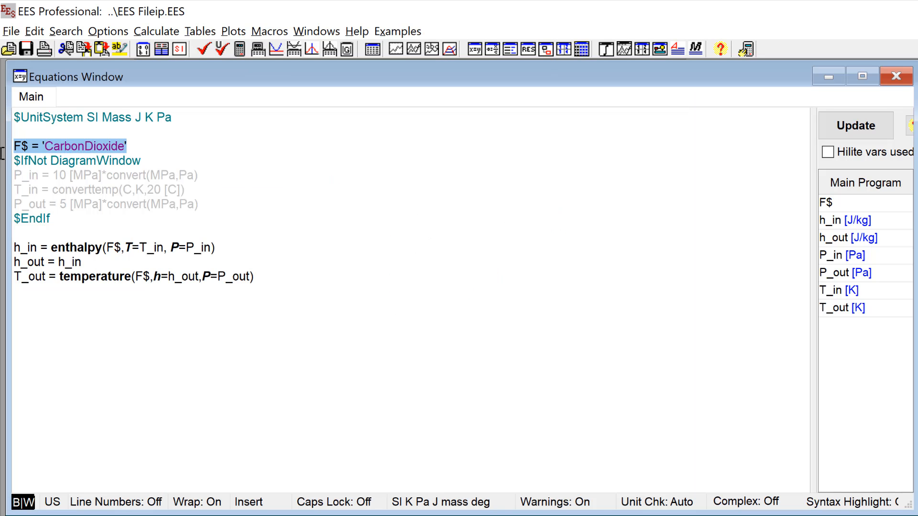
{"action": "key", "text": "Delete"}
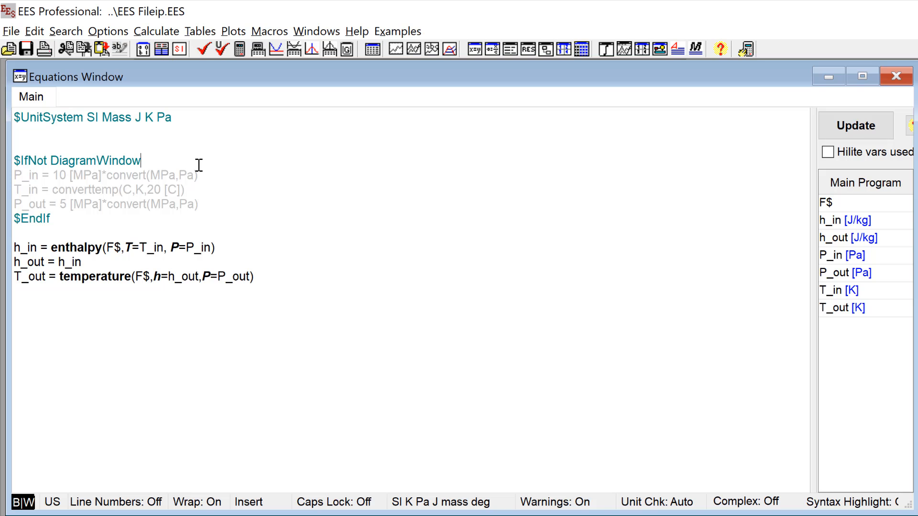
{"action": "key", "text": "Return"}
{"action": "key", "text": "ctrl+v"}
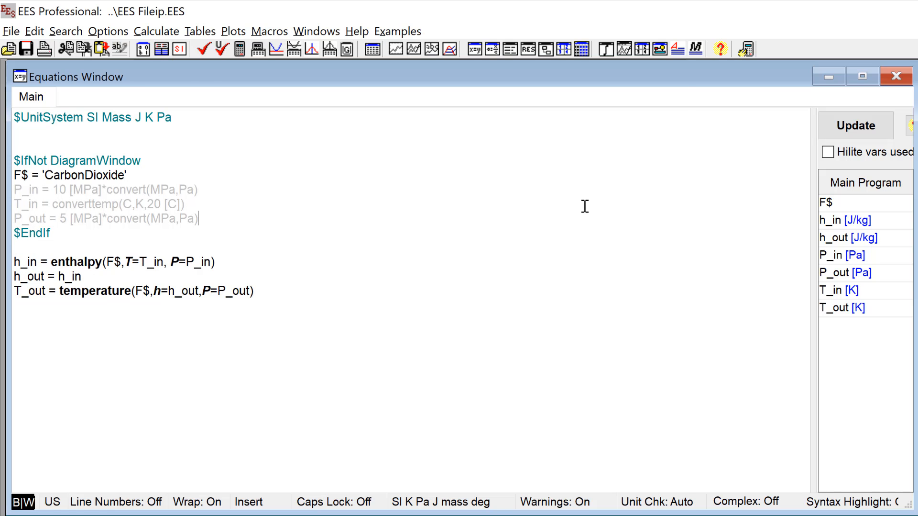
Step: Return to the Diagram Window and shift the F$ input slightly down, closer to the P_in input
{"action": "key", "text": "ctrl+d"}
{"action": "left_click_drag", "start_coordinate": [262, 174], "coordinate": [262, 185]}
{"action": "left_click", "coordinate": [300, 359]}
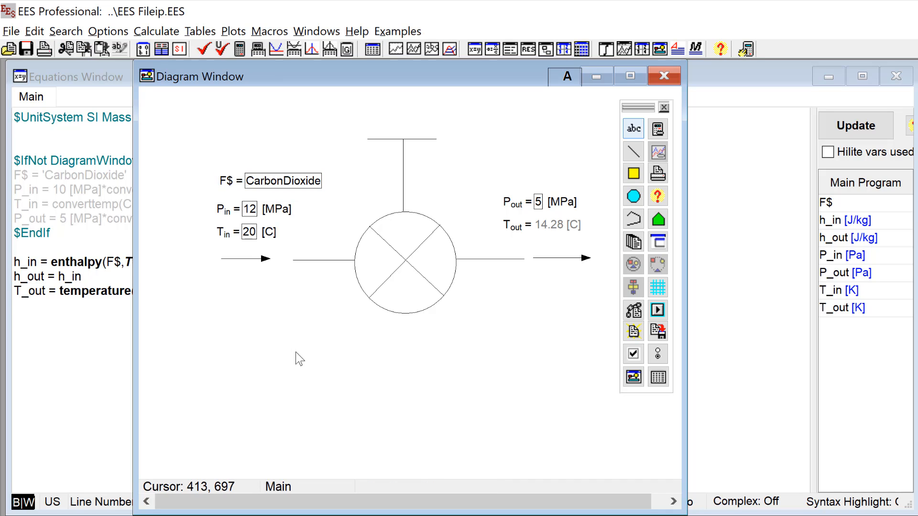
Step: Leave diagram editing, set the F$ input to Water and solve the equations
{"action": "key", "text": "ctrl+d"}
{"action": "left_click", "coordinate": [294, 180]}
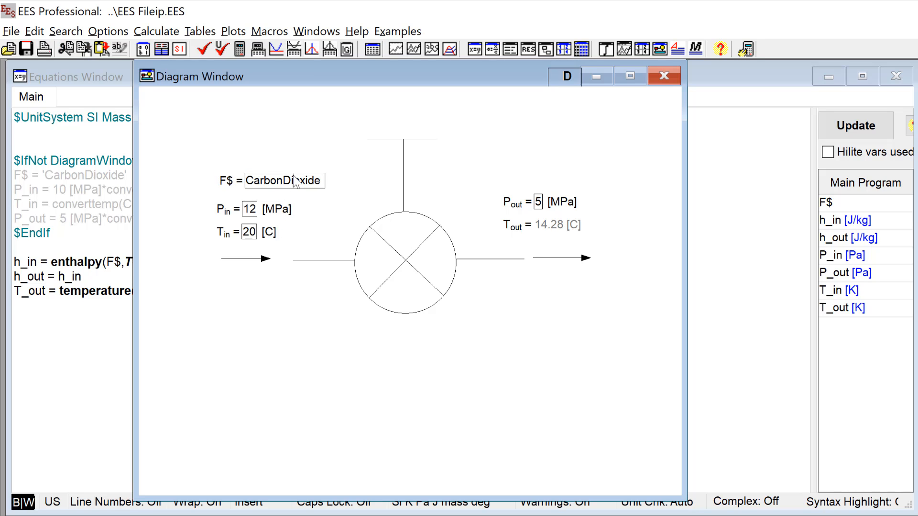
{"action": "double_click", "coordinate": [296, 181]}
{"action": "type", "text": "Water"}
{"action": "left_click", "coordinate": [311, 149]}
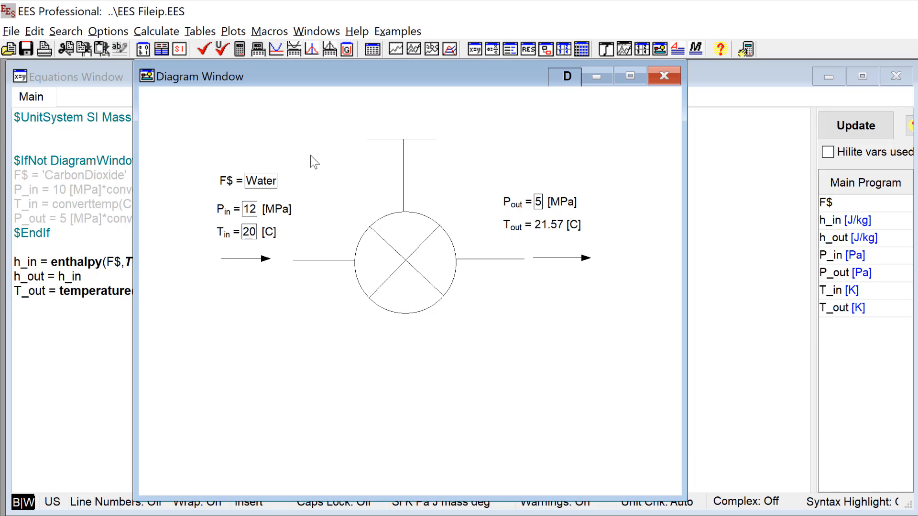
Step: Resume diagram editing and make the F$ input use a string list
{"action": "left_click", "coordinate": [266, 182]}
{"action": "key", "text": "ctrl+d"}
{"action": "left_click", "coordinate": [259, 183]}
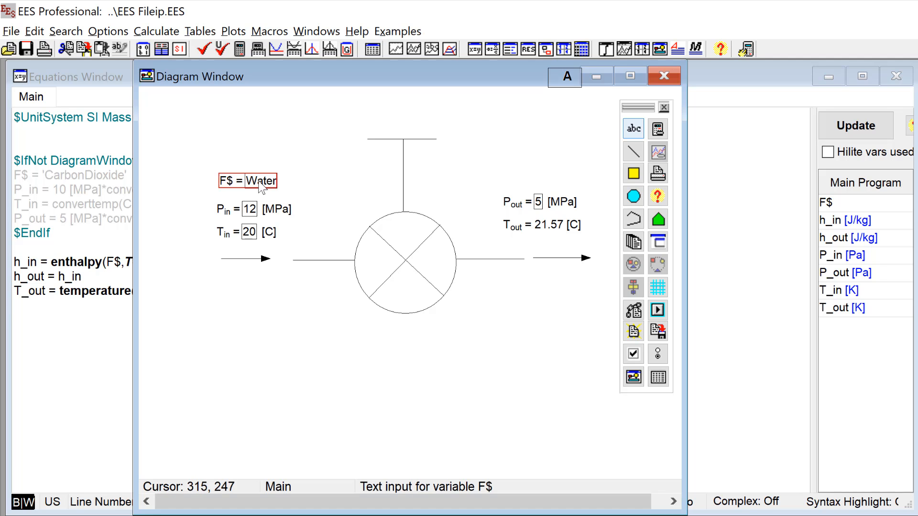
{"action": "double_click", "coordinate": [261, 186]}
{"action": "left_click_drag", "start_coordinate": [622, 130], "coordinate": [342, 77]}
{"action": "left_click", "coordinate": [293, 199]}
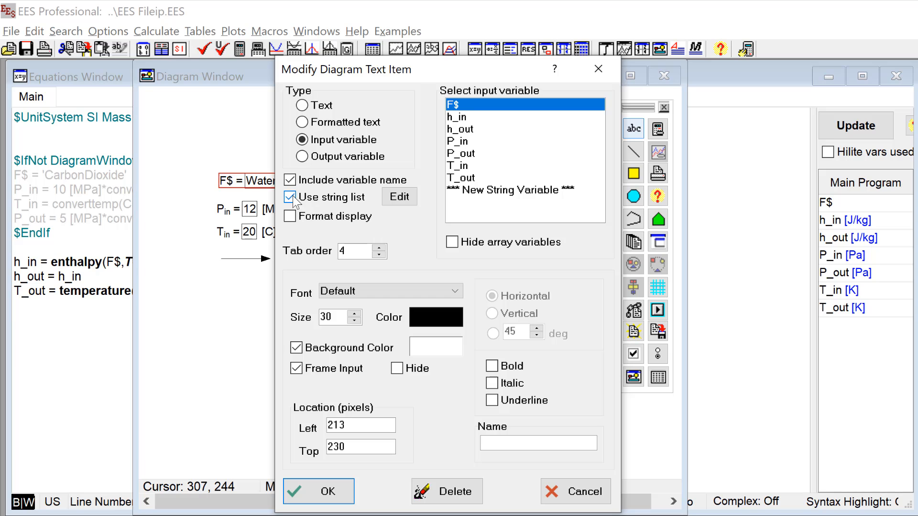
Step: Enter CarbonDioxide, Water and Toluene as the strings for F$ and apply the text item changes
{"action": "left_click", "coordinate": [400, 196]}
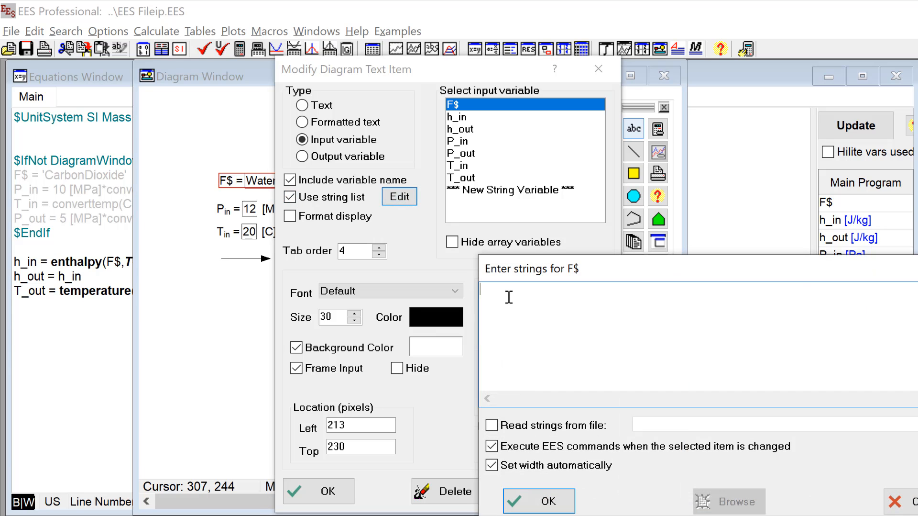
{"action": "type", "text": "Carb"}
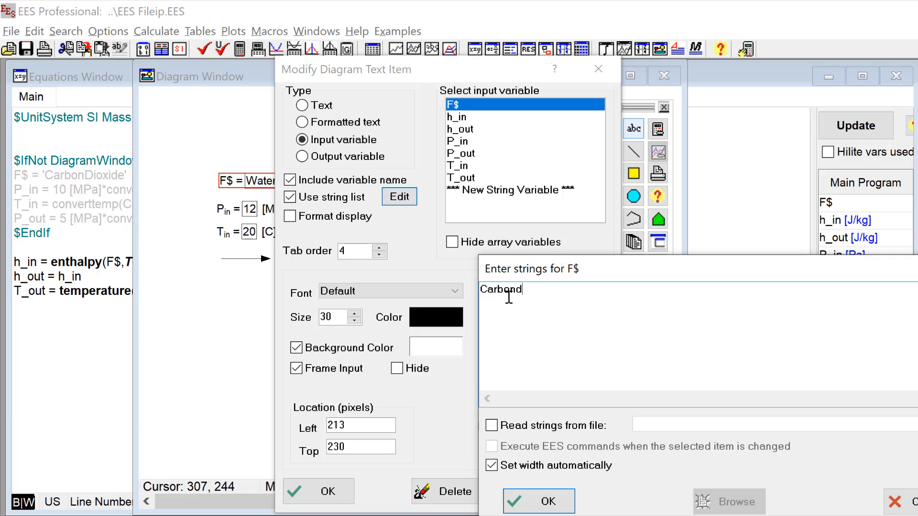
{"action": "type", "text": "onDioxide Water Toluene"}
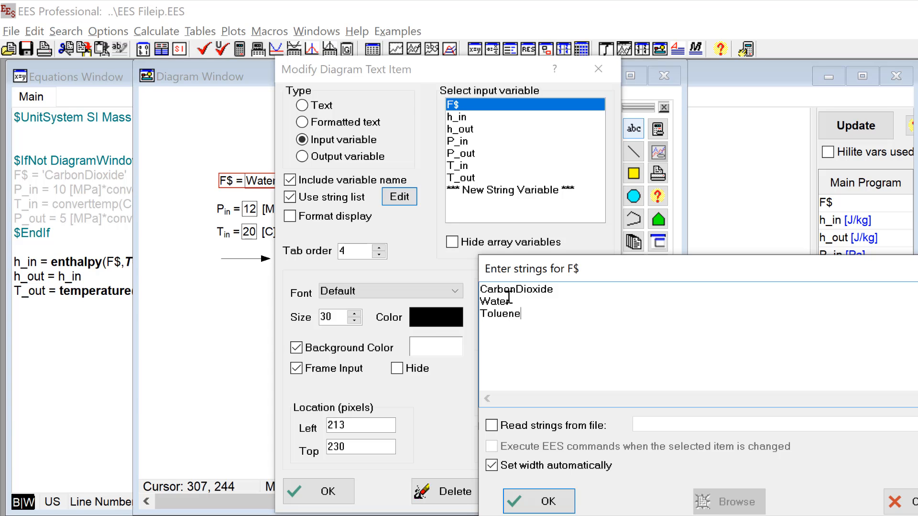
{"action": "left_click", "coordinate": [539, 501]}
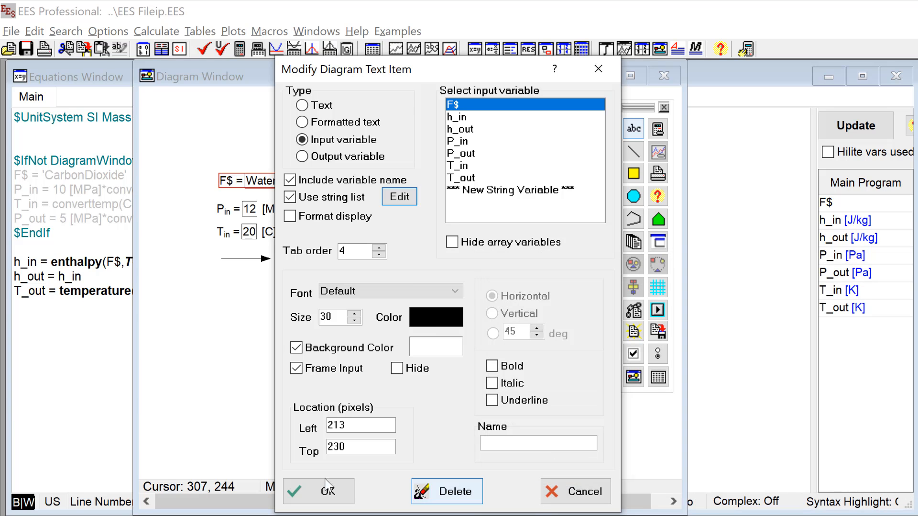
{"action": "left_click", "coordinate": [325, 491]}
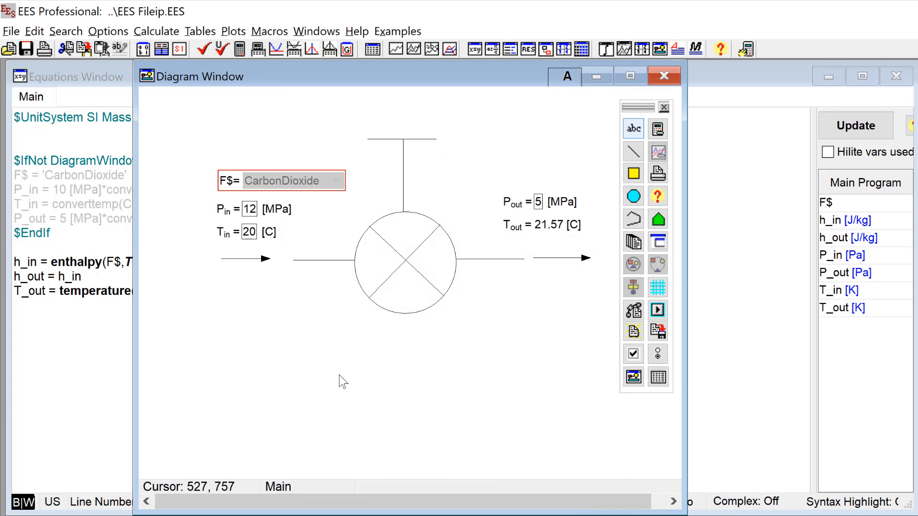
Step: Leave diagram editing, try Water in the F$ list, switch it back to CarbonDioxide, and solve
{"action": "key", "text": "ctrl+d"}
{"action": "left_click", "coordinate": [332, 182]}
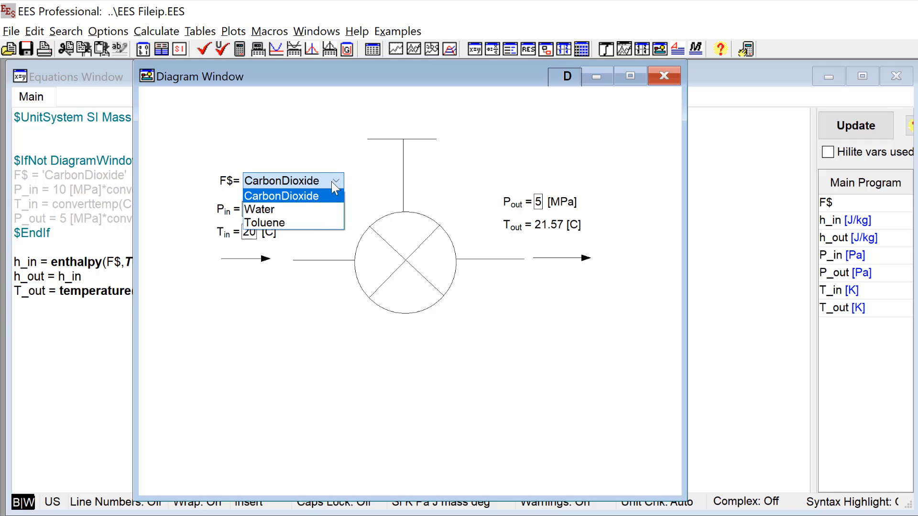
{"action": "left_click", "coordinate": [317, 214]}
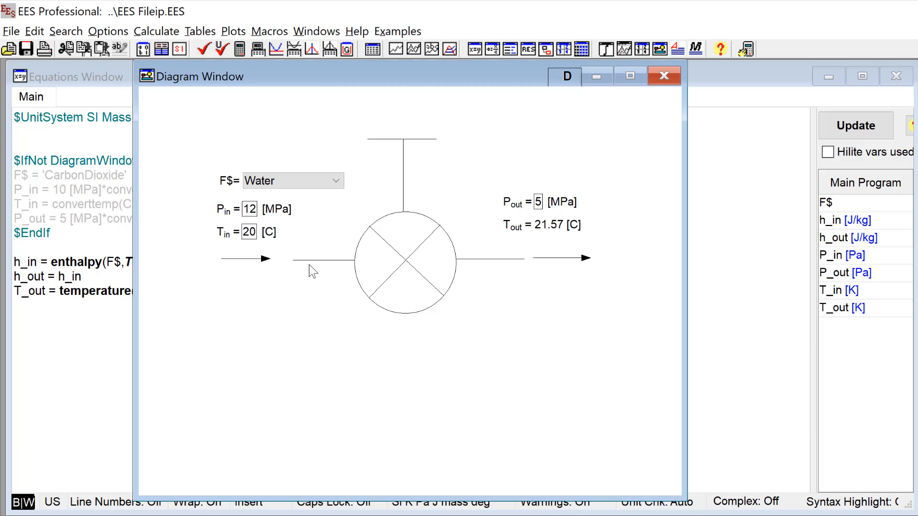
{"action": "left_click", "coordinate": [334, 180]}
{"action": "left_click", "coordinate": [325, 195]}
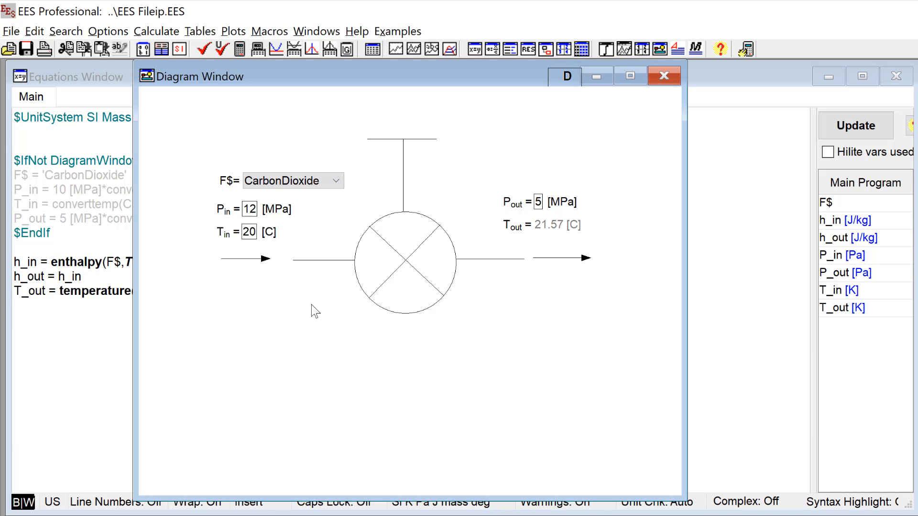
{"action": "key", "text": "F2"}
Step: Resume diagram editing and add a calculation button to the diagram, placed above the F$ input
{"action": "key", "text": "ctrl+d"}
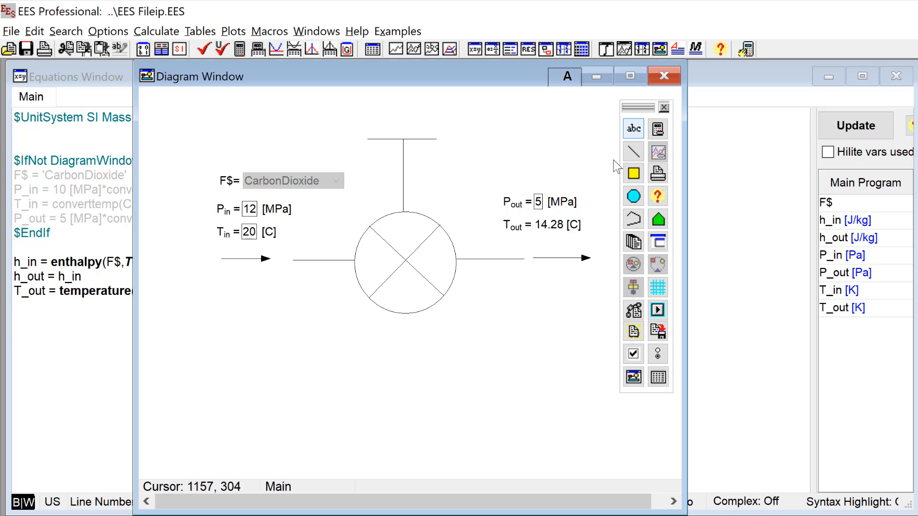
{"action": "left_click", "coordinate": [658, 131]}
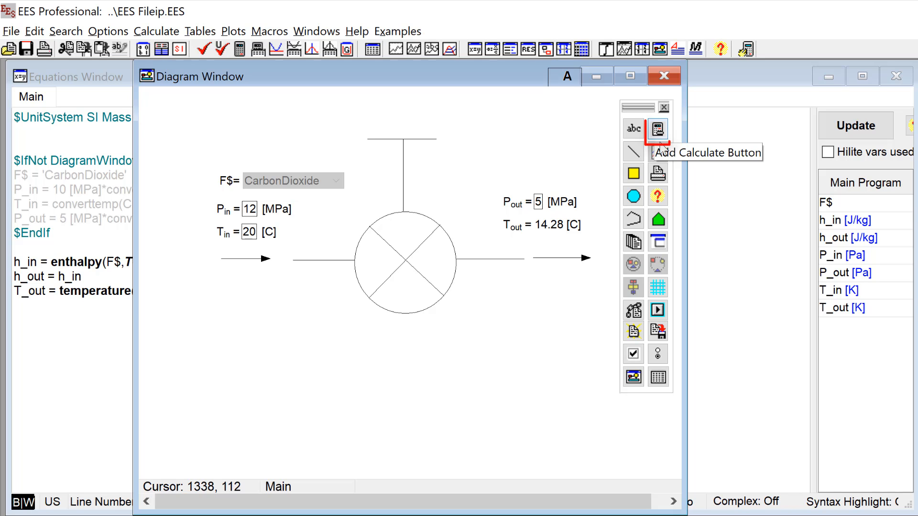
{"action": "left_click", "coordinate": [658, 130]}
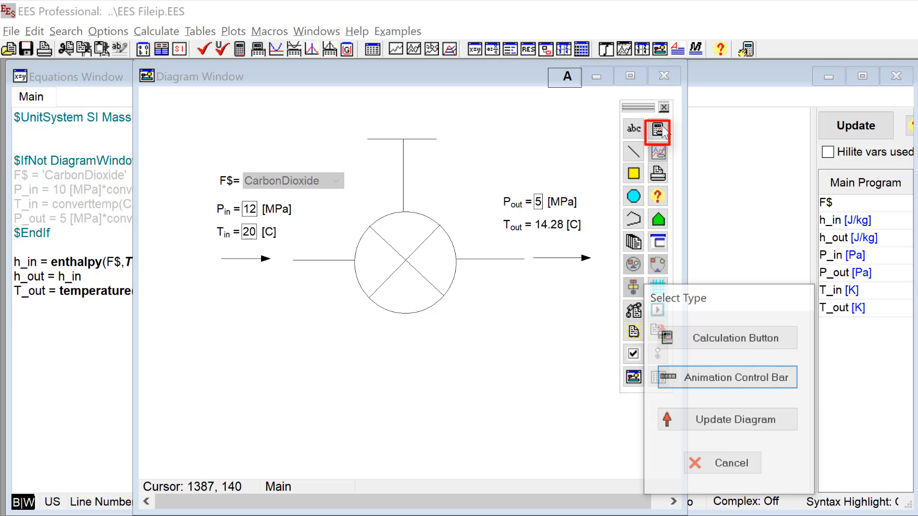
{"action": "left_click_drag", "start_coordinate": [690, 299], "coordinate": [649, 146]}
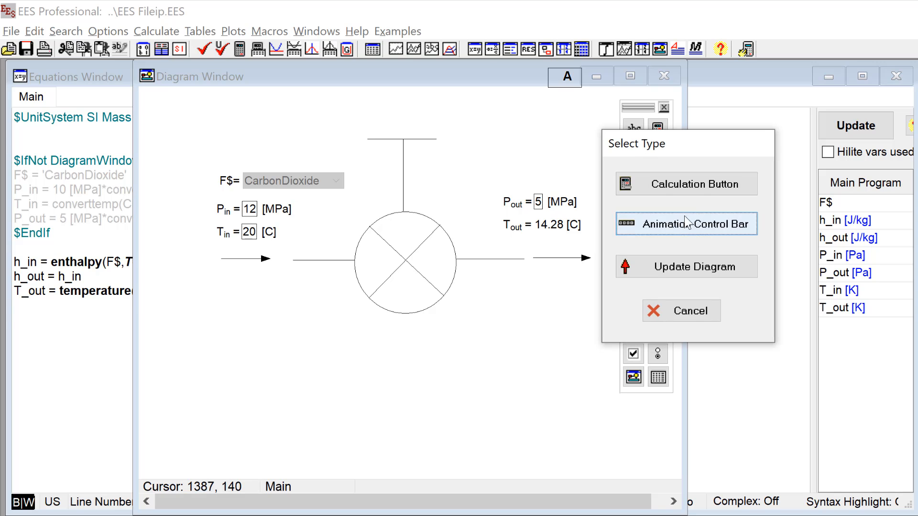
{"action": "left_click", "coordinate": [706, 191]}
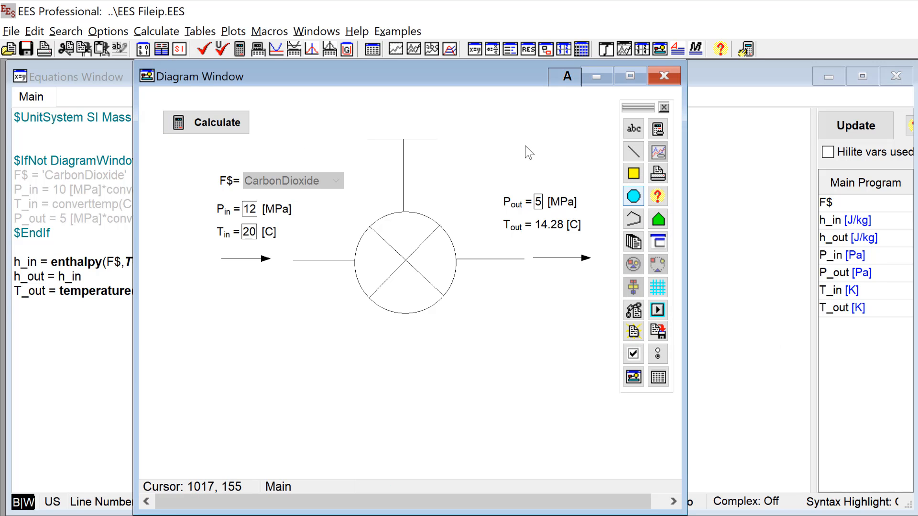
Step: Leave diagram editing, set P_in to 15 MPa, and recalculate with the diagram's own Calculate control
{"action": "left_click", "coordinate": [559, 79]}
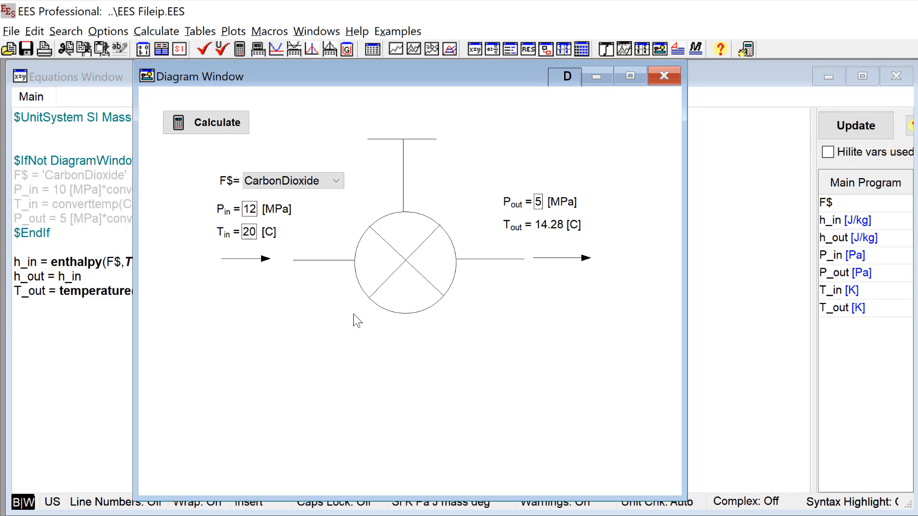
{"action": "left_click", "coordinate": [206, 117]}
{"action": "left_click_drag", "start_coordinate": [251, 213], "coordinate": [259, 219]}
{"action": "type", "text": "5"}
{"action": "left_click", "coordinate": [242, 127]}
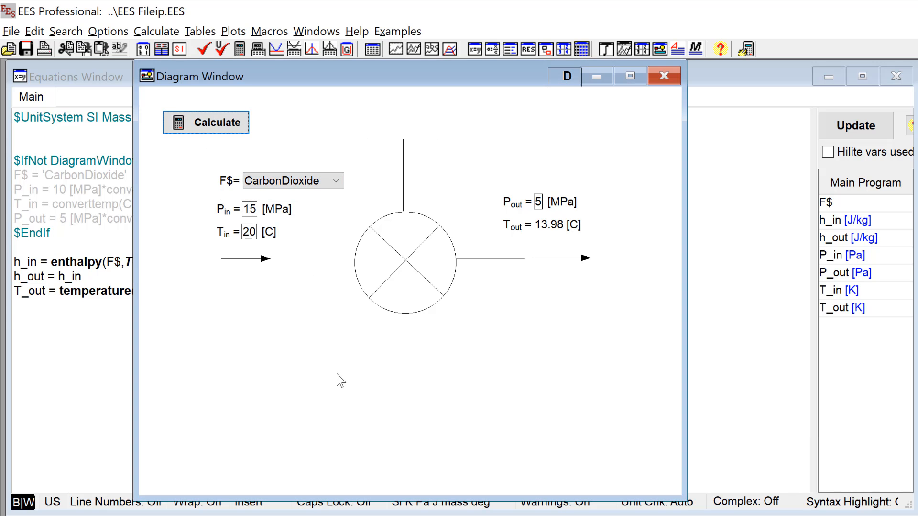